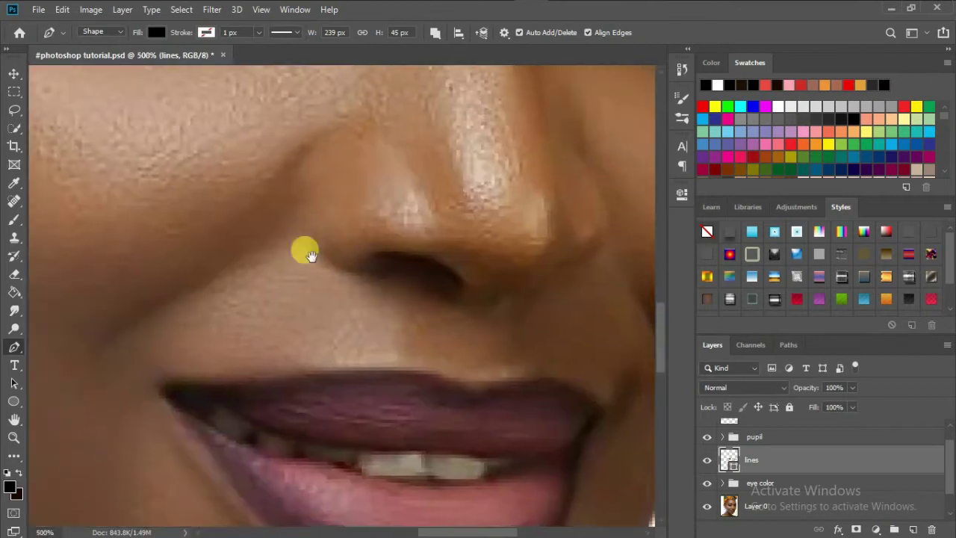
# Trace a closed thin crescent around the left nostril
pyautogui.moveTo(311, 256)
pyautogui.mouseDown()
pyautogui.moveTo(266, 245)
pyautogui.moveTo(258, 295)
pyautogui.mouseUp()
pyautogui.click(256, 149)
pyautogui.click(321, 265)
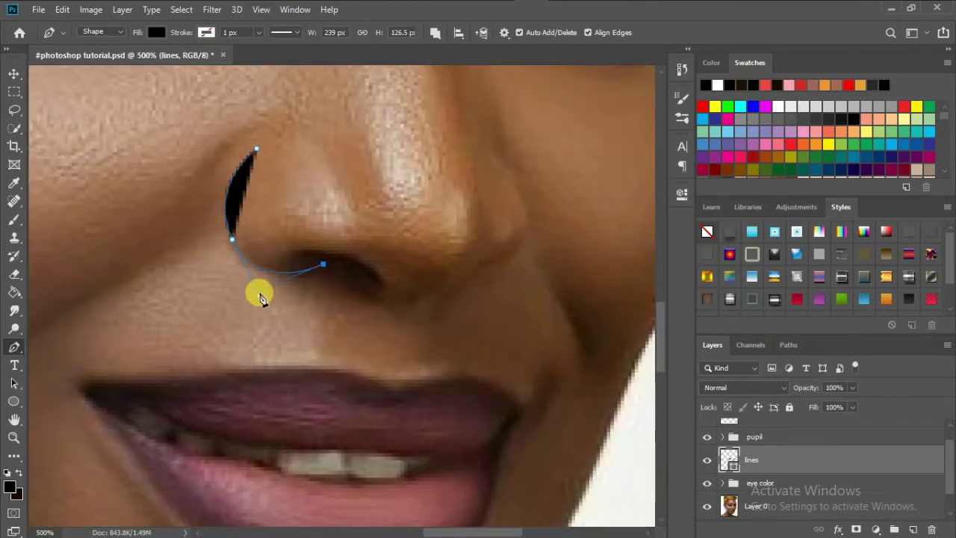
pyautogui.click(256, 149)
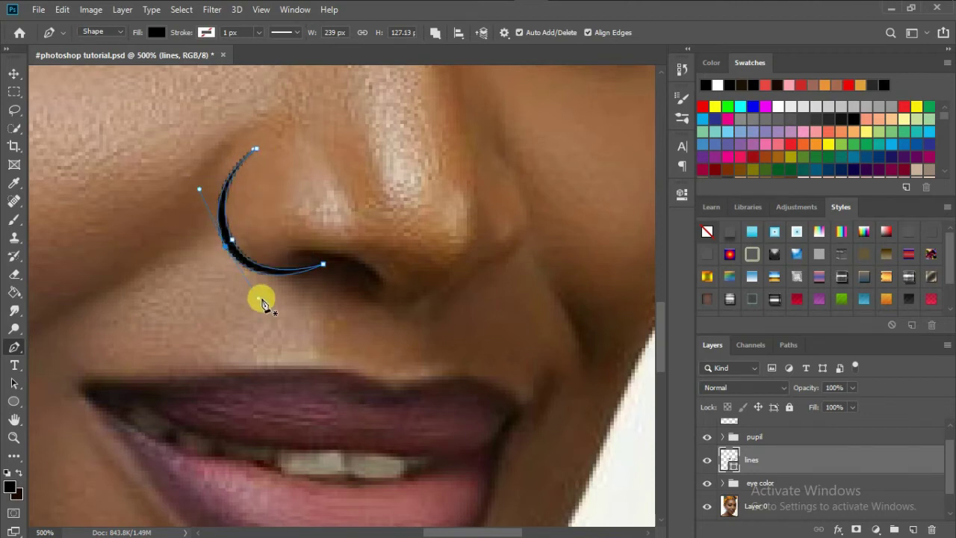
# Trace a closed crescent around the right nostril
pyautogui.hscroll(2, 258, 299)
pyautogui.scroll(5, 254, 314)
pyautogui.hscroll(4, 260, 327)
pyautogui.scroll(-4, 351, 175)
pyautogui.click(351, 174)
pyautogui.moveTo(389, 264)
pyautogui.mouseDown()
pyautogui.moveTo(384, 288)
pyautogui.moveTo(308, 306)
pyautogui.mouseUp()
pyautogui.moveTo(392, 264); pyautogui.dragTo(398, 223)
pyautogui.click(351, 173)
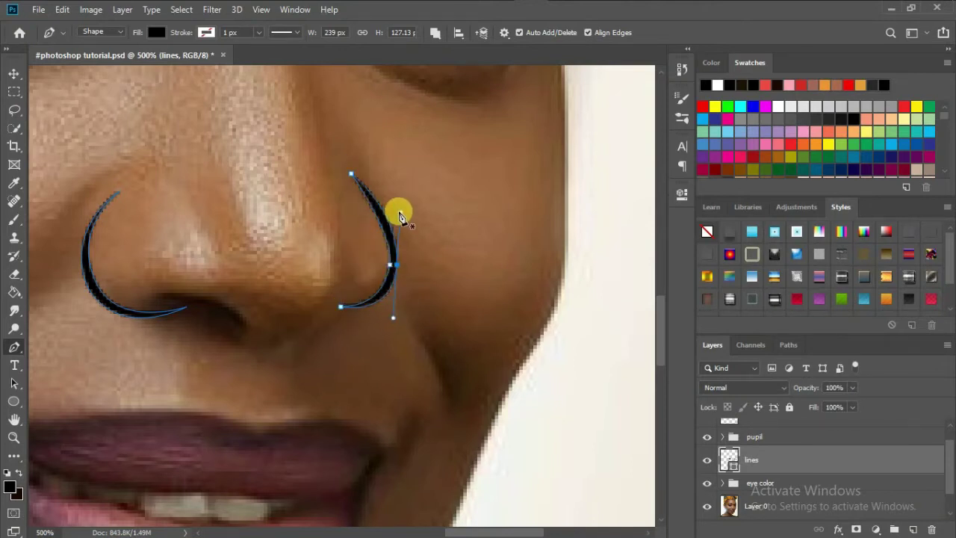
# Begin the curved stroke along the underside between the nostrils
pyautogui.hscroll(-3, 186, 261)
pyautogui.scroll(-3, 284, 207)
pyautogui.moveTo(245, 205)
pyautogui.mouseDown()
pyautogui.moveTo(311, 207)
pyautogui.moveTo(237, 198)
pyautogui.mouseUp()
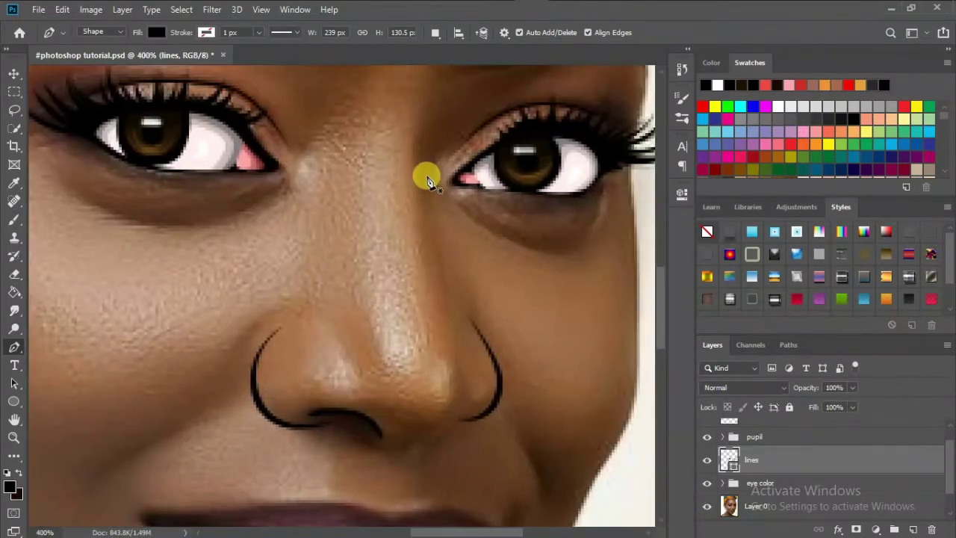
# Draw the Shape 15 line down the nose bridge, curving around the tip
pyautogui.click(427, 174)
pyautogui.click(437, 236)
pyautogui.click(449, 296)
pyautogui.click(463, 360)
pyautogui.moveTo(421, 440)
pyautogui.mouseDown()
pyautogui.moveTo(367, 458)
pyautogui.moveTo(471, 433)
pyautogui.mouseUp()
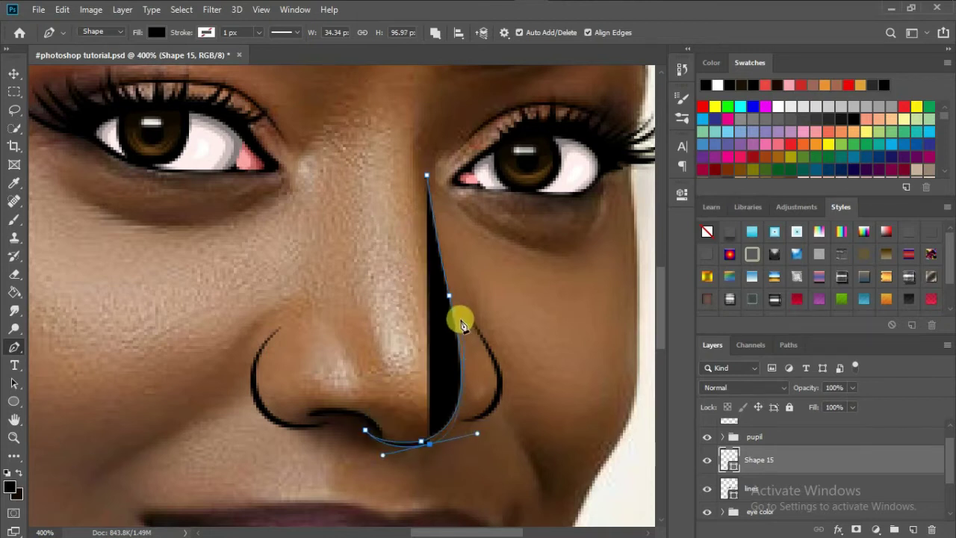
pyautogui.click(426, 174)
pyautogui.press('Return')
# Toggle Layer 0's visibility to compare the line work against the photo
pyautogui.hotkey('ctrl', '0')
pyautogui.scroll(-2, 706, 478)
pyautogui.click(707, 476)
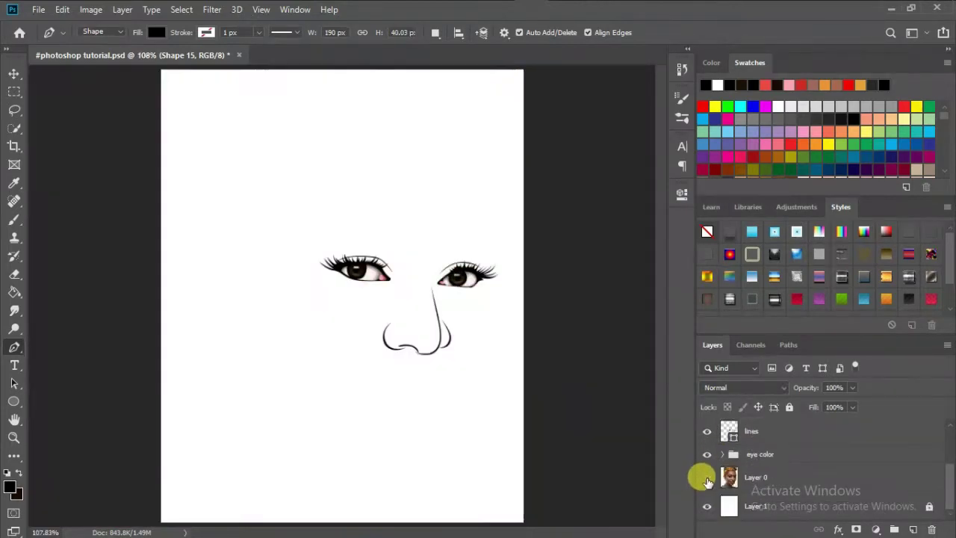
pyautogui.click(706, 480)
pyautogui.click(706, 479)
pyautogui.click(707, 479)
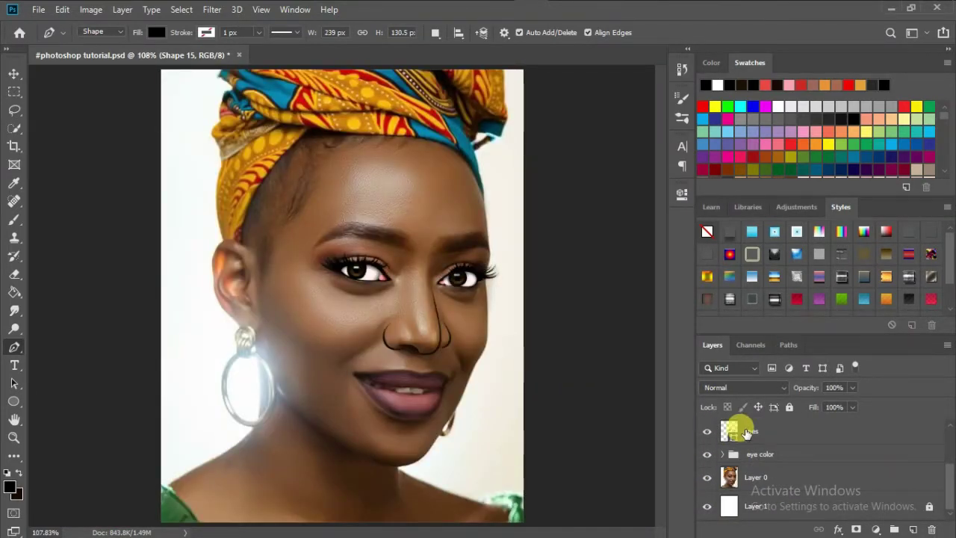
pyautogui.rightClick(746, 431)
pyautogui.press('Escape')
pyautogui.click(747, 478)
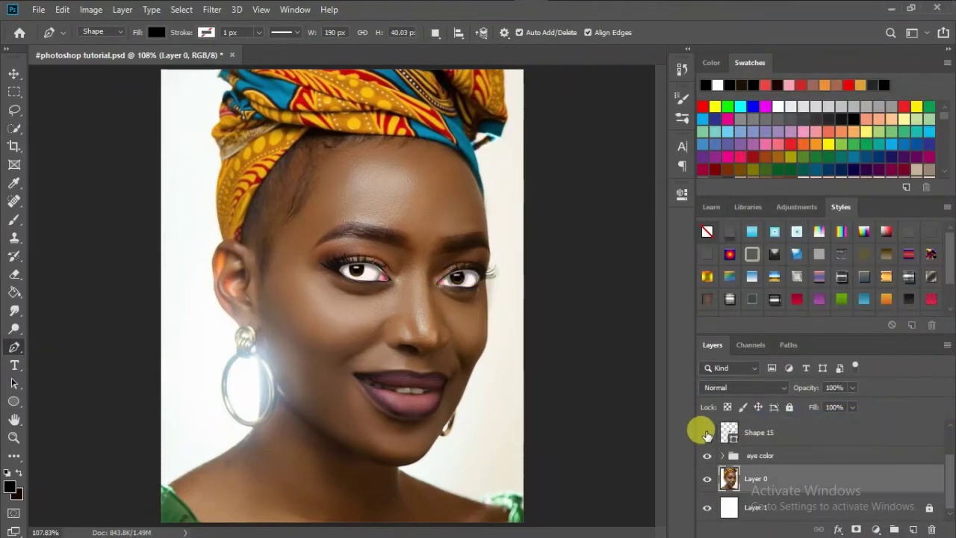
# Smooth the nose tip curve and commit the nose stroke
pyautogui.scroll(3, 462, 314)
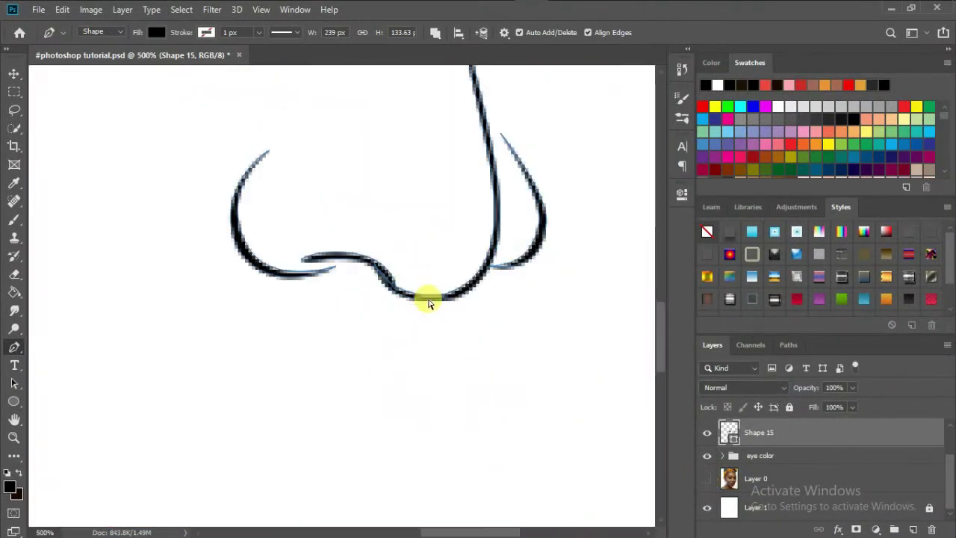
pyautogui.moveTo(429, 303); pyautogui.dragTo(450, 297)
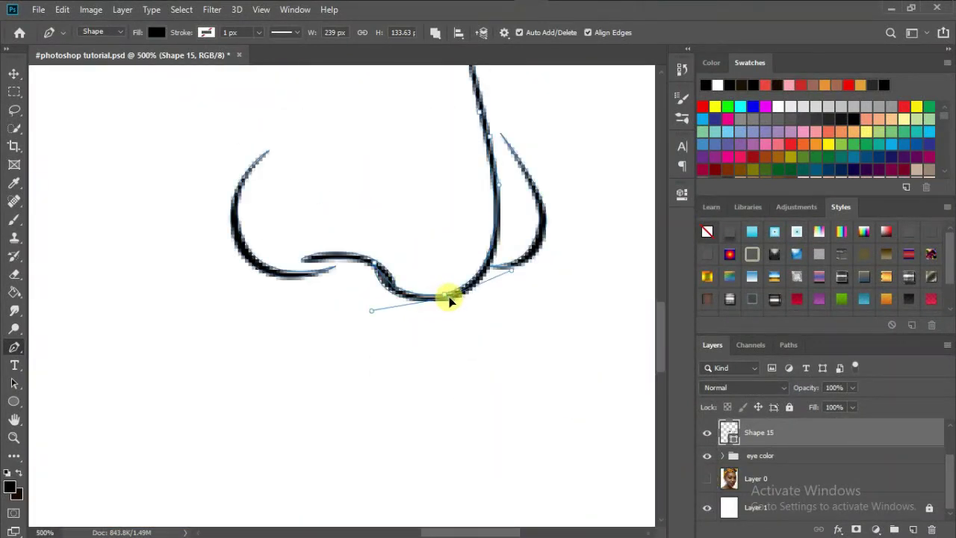
pyautogui.press('Return')
pyautogui.hotkey('ctrl', '0')
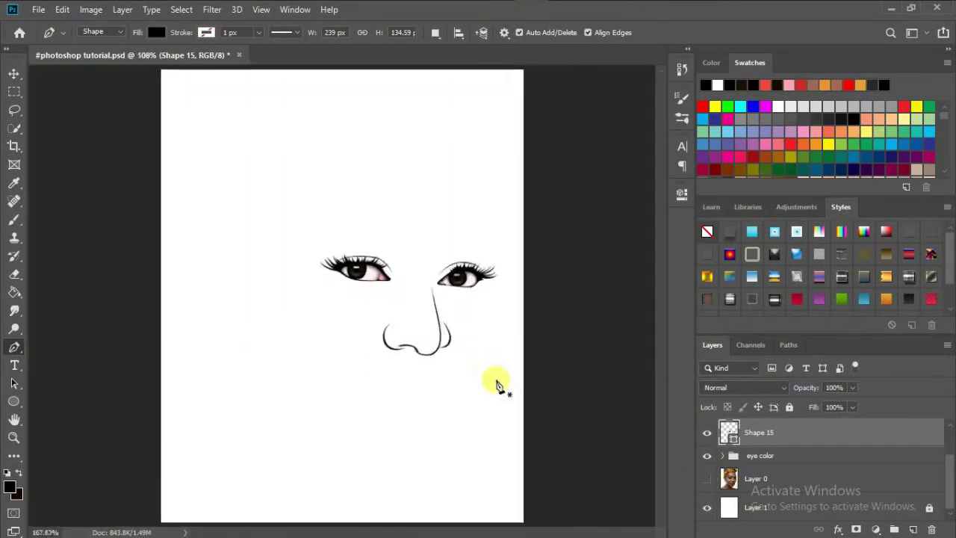
pyautogui.click(707, 478)
pyautogui.scroll(5, 562, 425)
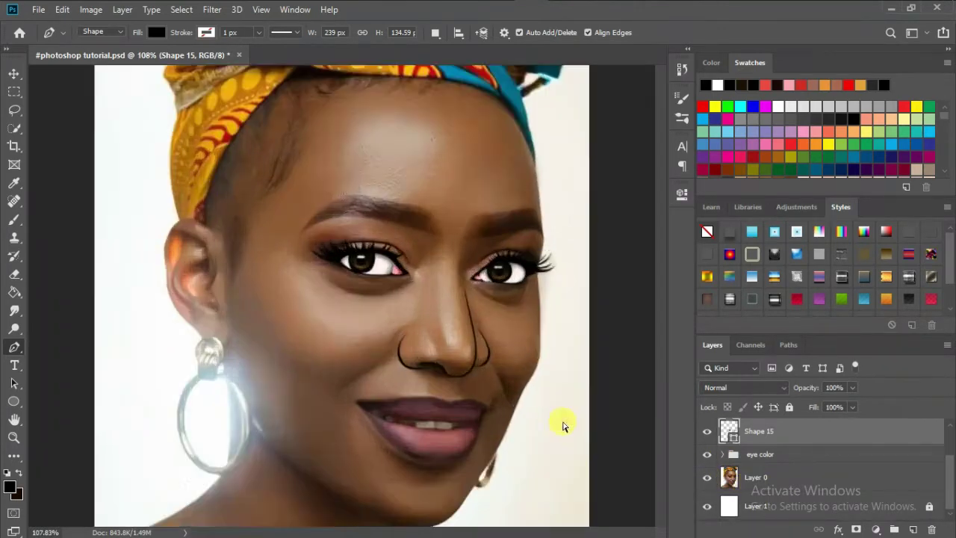
pyautogui.scroll(2, 479, 224)
pyautogui.scroll(1, 482, 306)
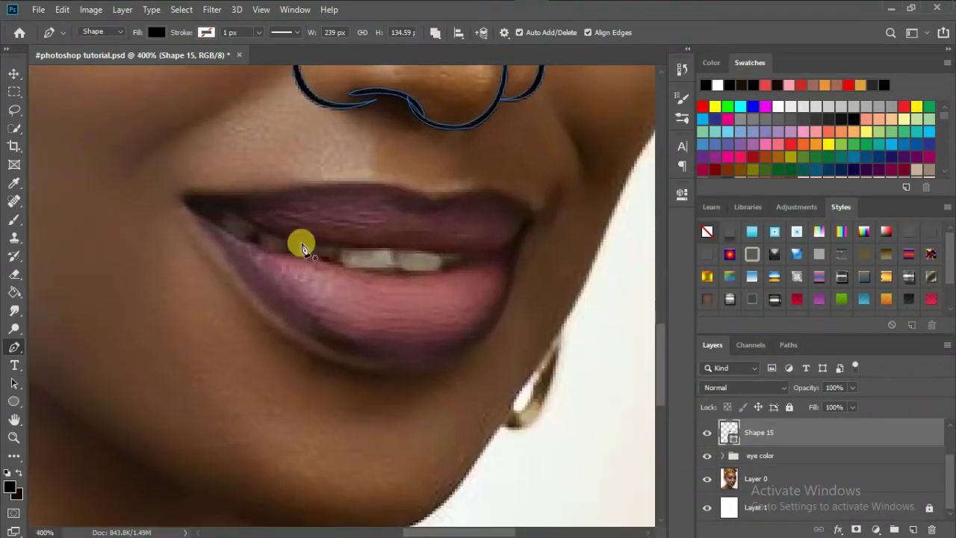
# Trace the upper lip's top edge to the right corner, with Shape 15 at 0% opacity
pyautogui.click(242, 254)
pyautogui.click(222, 187)
pyautogui.click(323, 182)
pyautogui.click(430, 184)
pyautogui.moveTo(487, 187); pyautogui.dragTo(506, 182)
pyautogui.moveTo(554, 212); pyautogui.dragTo(554, 229)
pyautogui.moveTo(506, 250); pyautogui.dragTo(521, 248)
pyautogui.moveTo(852, 387); pyautogui.dragTo(741, 403)
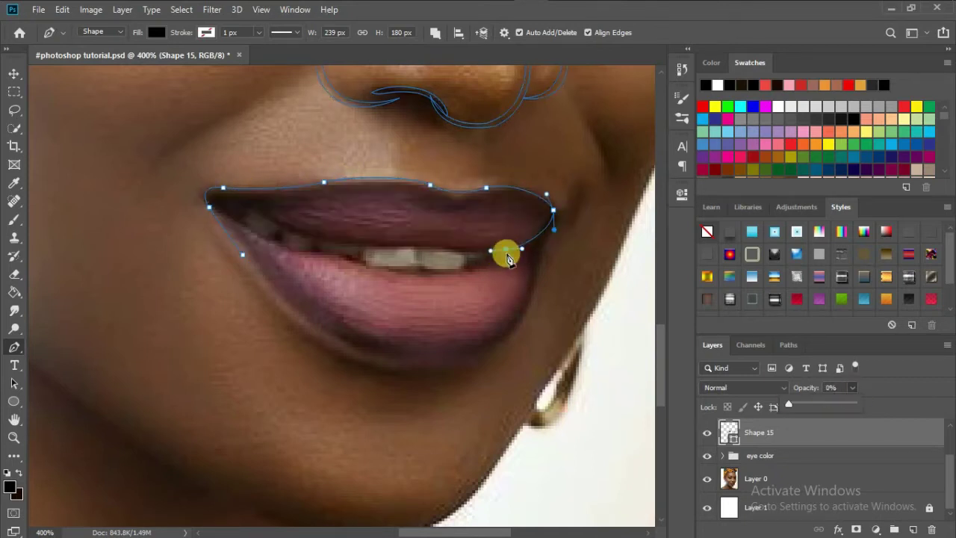
pyautogui.moveTo(553, 213)
pyautogui.mouseDown()
pyautogui.moveTo(567, 190)
pyautogui.moveTo(493, 181)
pyautogui.mouseUp()
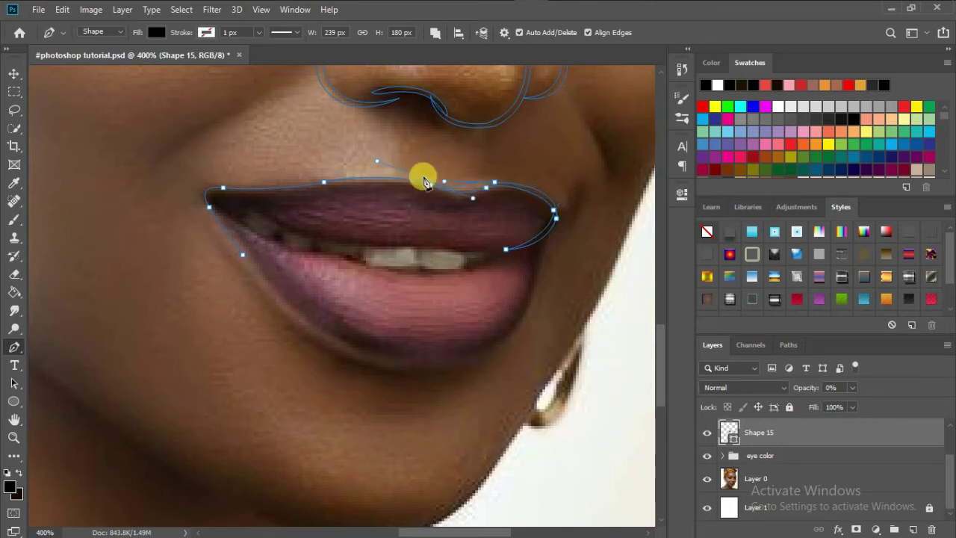
# Finish the upper lip outline at the left corner and restore full opacity
pyautogui.hscroll(-3, 464, 196)
pyautogui.scroll(1, 471, 201)
pyautogui.click(422, 221)
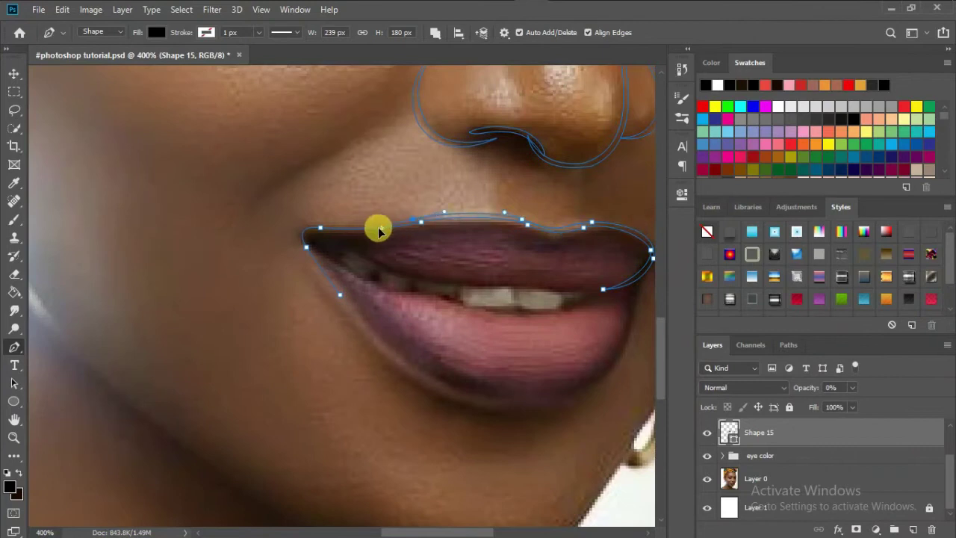
pyautogui.click(306, 247)
pyautogui.keyDown('alt'); pyautogui.click(306, 246); pyautogui.keyUp('alt')
pyautogui.moveTo(852, 387); pyautogui.dragTo(924, 405)
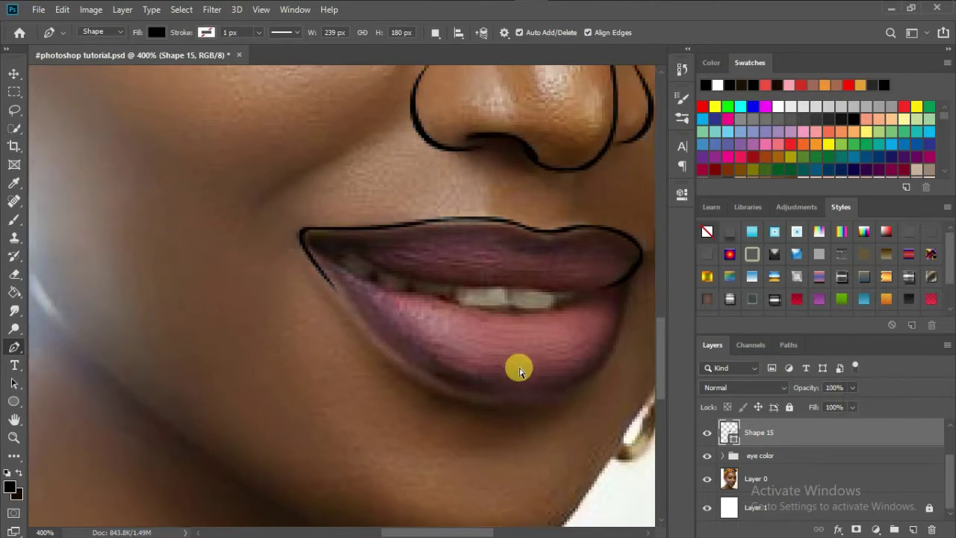
# Trace the lower lip edge corner to corner with the layer at 0% opacity
pyautogui.hotkey('ctrl', '0')
pyautogui.moveTo(831, 407); pyautogui.dragTo(781, 407)
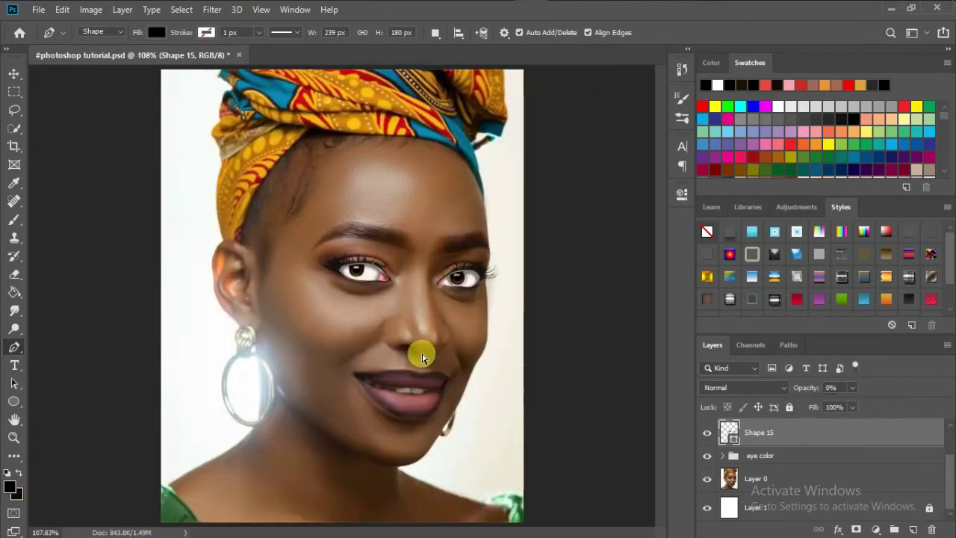
pyautogui.hotkey('ctrl', '+')
pyautogui.hotkey('ctrl', '+')
pyautogui.hotkey('ctrl', '+')
pyautogui.click(264, 239)
pyautogui.click(311, 295)
pyautogui.click(340, 329)
pyautogui.moveTo(459, 362); pyautogui.dragTo(532, 365)
pyautogui.moveTo(571, 293)
pyautogui.mouseDown()
pyautogui.moveTo(581, 250)
pyautogui.moveTo(506, 359)
pyautogui.moveTo(399, 351)
pyautogui.moveTo(346, 321)
pyautogui.mouseUp()
# Adjust the lower-lip anchor handles to finish its curve
pyautogui.click(507, 370)
pyautogui.moveTo(259, 230); pyautogui.dragTo(205, 171)
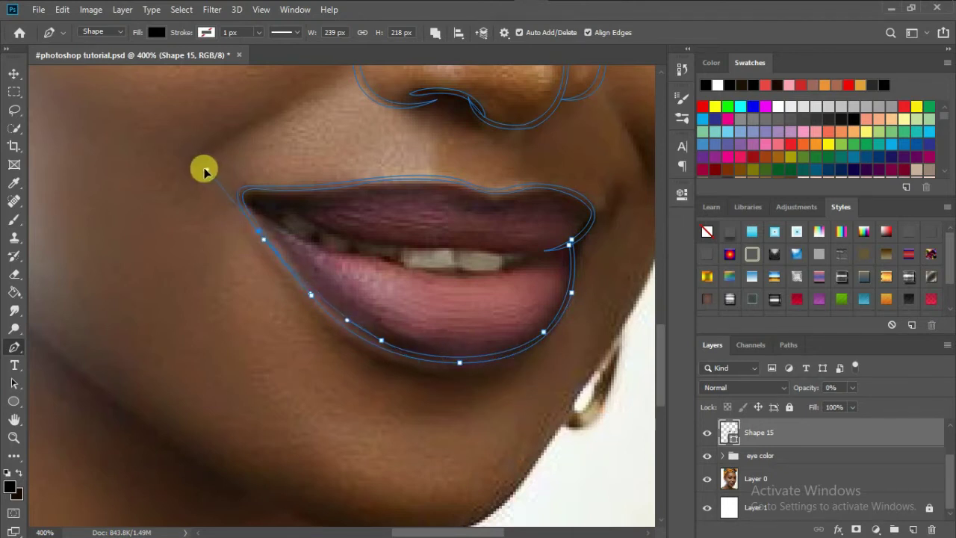
pyautogui.moveTo(311, 295); pyautogui.dragTo(274, 252)
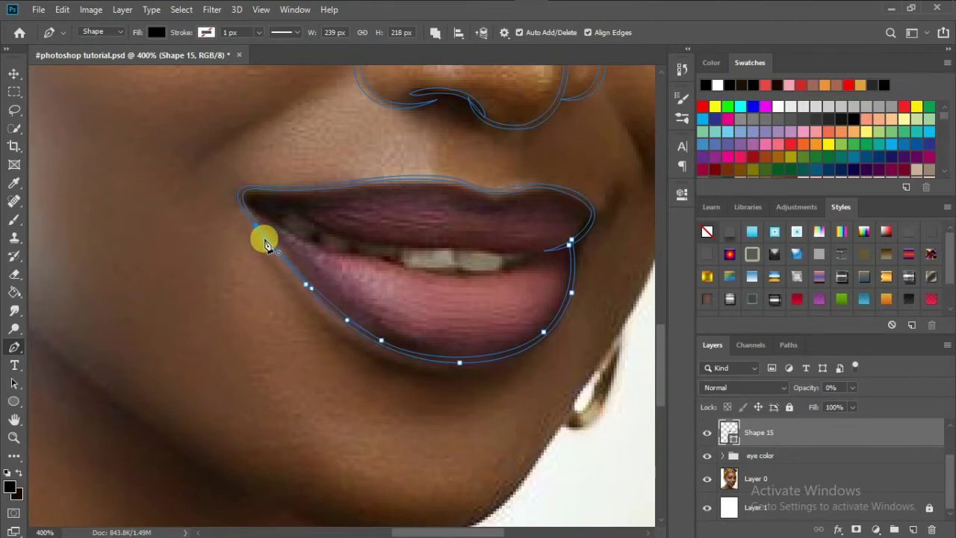
# Hide Layer 0 and review the black lip outline at full opacity
pyautogui.click(707, 478)
pyautogui.moveTo(821, 387); pyautogui.dragTo(903, 396)
pyautogui.hotkey('ctrl', '-')
pyautogui.scroll(3, 493, 401)
pyautogui.scroll(2, 508, 438)
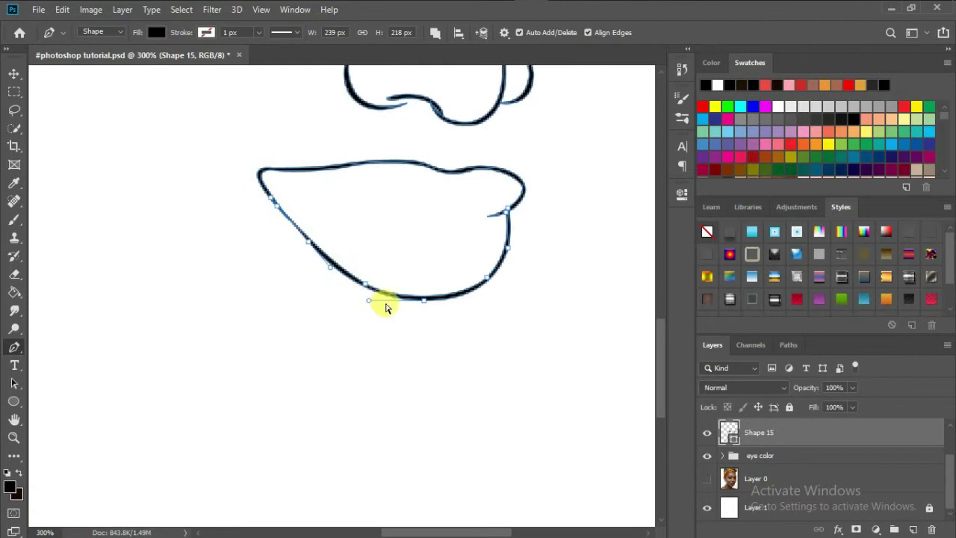
pyautogui.scroll(3, 384, 304)
pyautogui.scroll(-1, 328, 242)
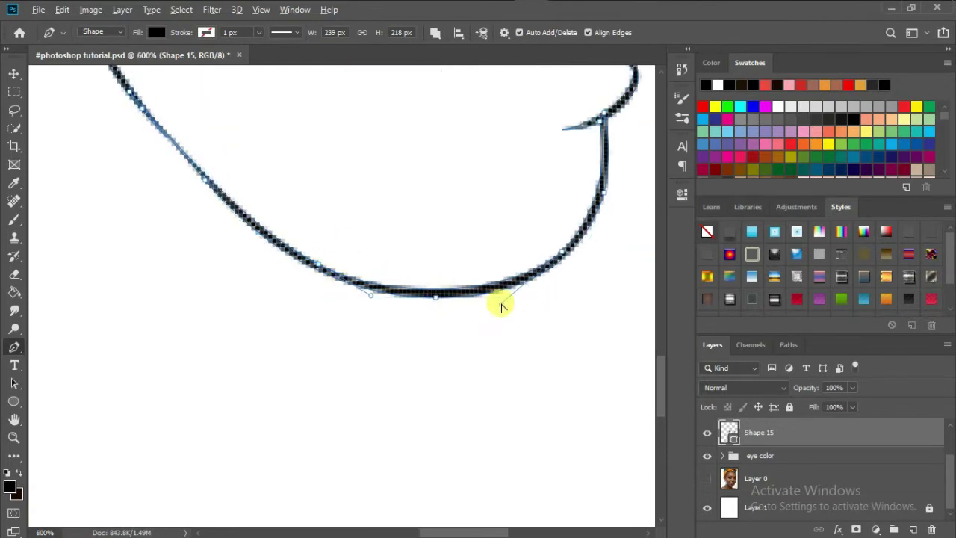
pyautogui.hotkey('ctrl', '0')
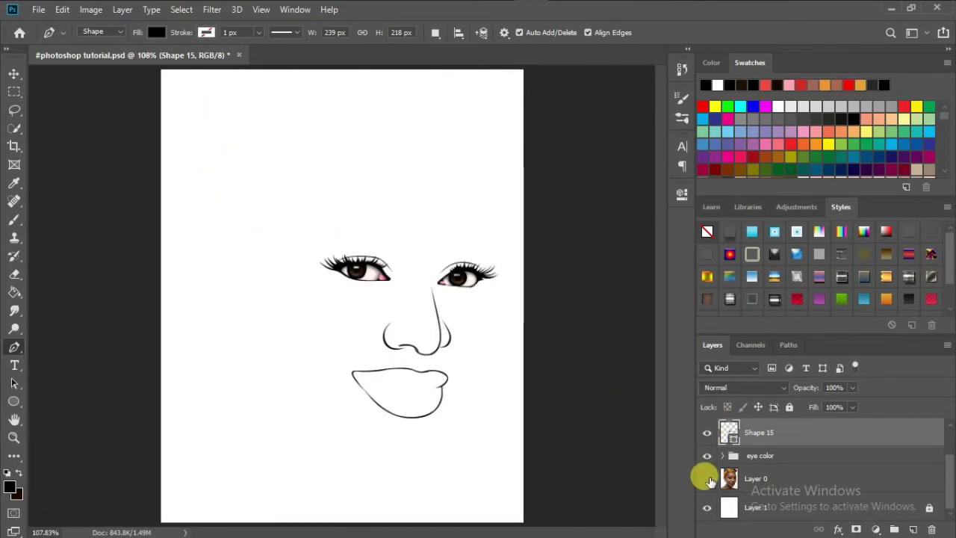
pyautogui.click(707, 478)
pyautogui.scroll(4, 403, 388)
pyautogui.scroll(1, 357, 231)
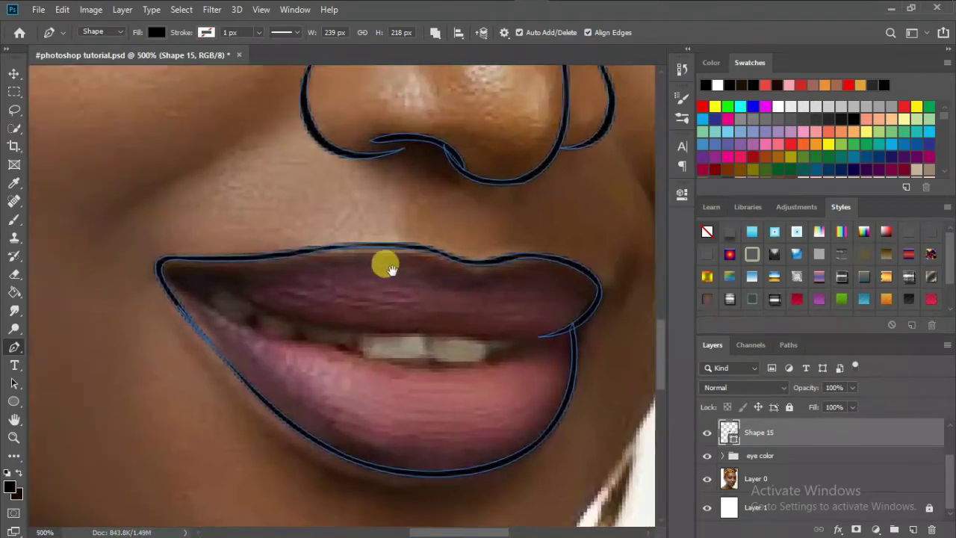
# Trace the lip parting line from the right corner to the left corner
pyautogui.click(551, 337)
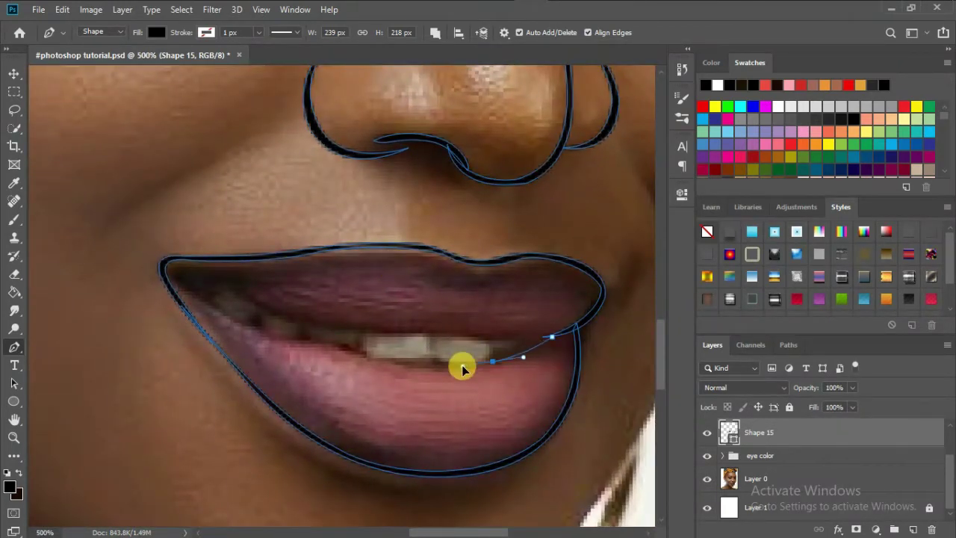
pyautogui.click(401, 364)
pyautogui.click(339, 344)
pyautogui.click(263, 335)
pyautogui.click(197, 295)
pyautogui.click(190, 278)
# Set opacity to 0% and trace the inner lip line back to the right corner
pyautogui.press('0')
pyautogui.press('0')
pyautogui.click(272, 313)
pyautogui.click(298, 325)
pyautogui.click(353, 331)
pyautogui.click(436, 329)
pyautogui.click(510, 337)
pyautogui.click(551, 337)
pyautogui.scroll(1, 455, 335)
# Trace the right part of the upper teeth outline as Shape 16
pyautogui.scroll(1, 396, 335)
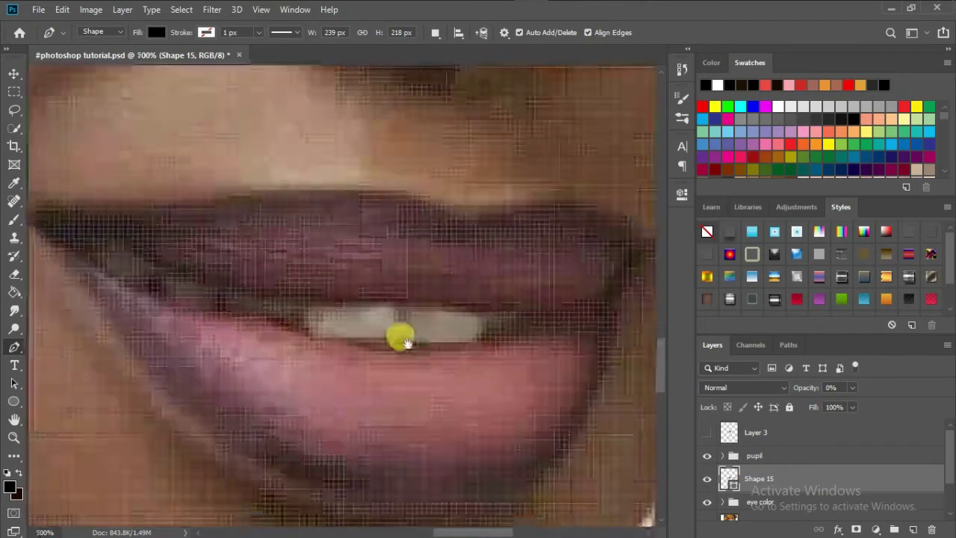
pyautogui.click(394, 314)
pyautogui.moveTo(402, 305); pyautogui.dragTo(466, 311)
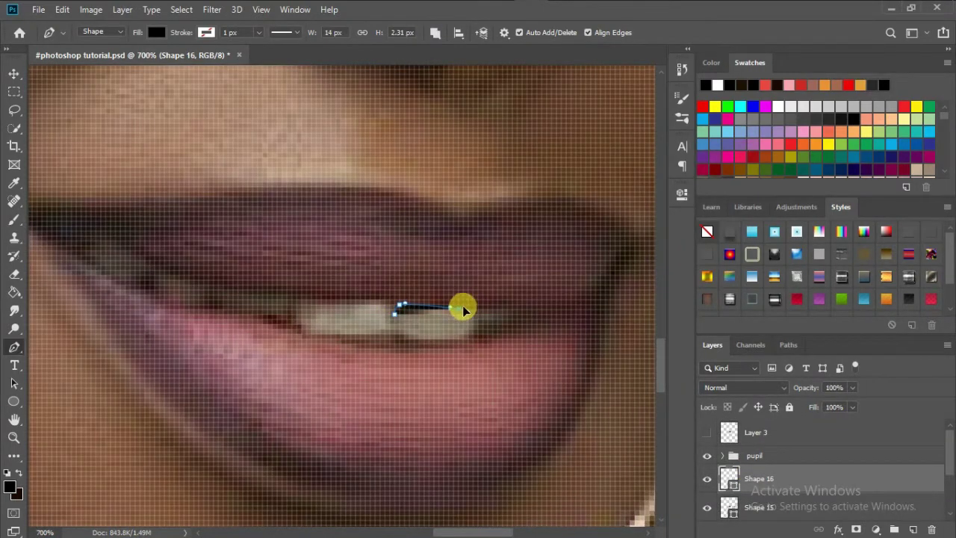
pyautogui.click(463, 309)
pyautogui.click(468, 334)
pyautogui.click(409, 338)
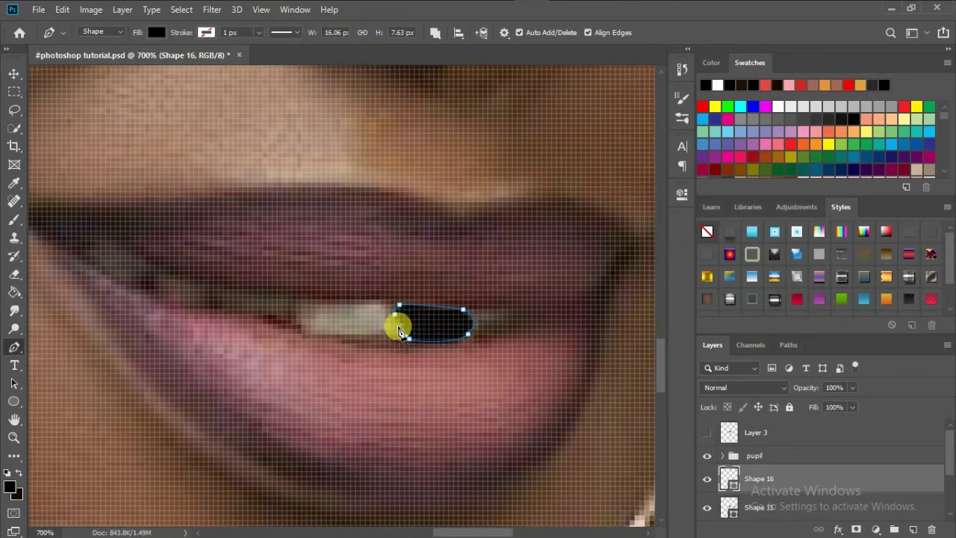
pyautogui.moveTo(349, 340)
pyautogui.mouseDown()
pyautogui.moveTo(293, 317)
pyautogui.moveTo(183, 305)
pyautogui.moveTo(147, 246)
pyautogui.mouseUp()
# Extend the teeth outline to its left end and set Shape 16 opacity to 0%
pyautogui.moveTo(125, 280); pyautogui.dragTo(114, 279)
pyautogui.moveTo(118, 281); pyautogui.dragTo(252, 337)
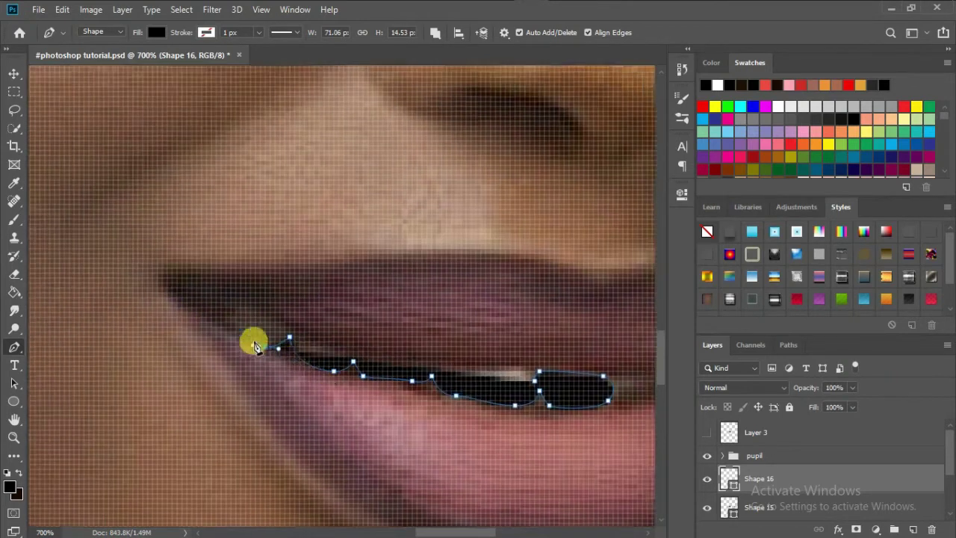
pyautogui.click(238, 307)
pyautogui.click(256, 307)
pyautogui.click(852, 387)
pyautogui.moveTo(859, 404); pyautogui.dragTo(788, 404)
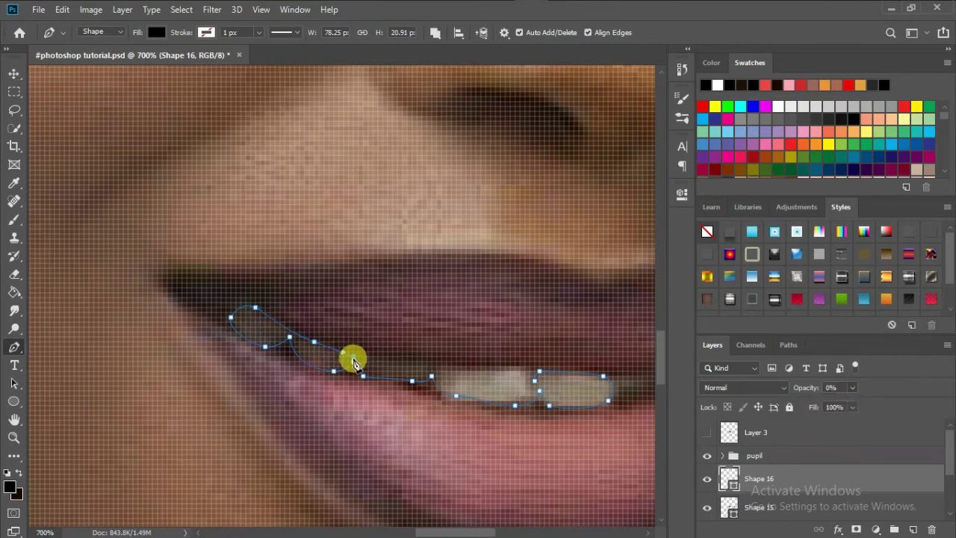
pyautogui.moveTo(427, 360)
pyautogui.mouseDown()
pyautogui.moveTo(500, 374)
pyautogui.moveTo(538, 396)
pyautogui.mouseUp()
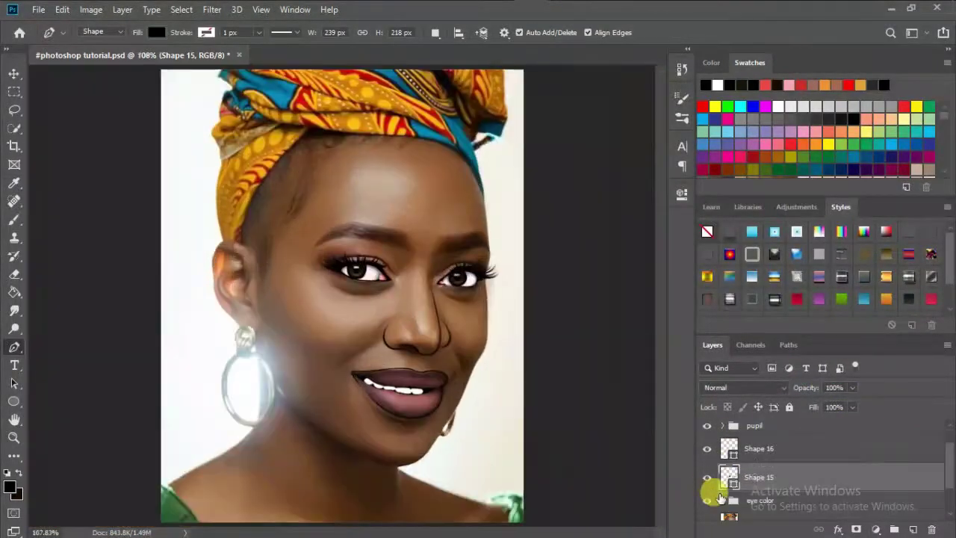
# Toggle the photo, hide Shape 15 and make the teeth shape active
pyautogui.click(707, 476)
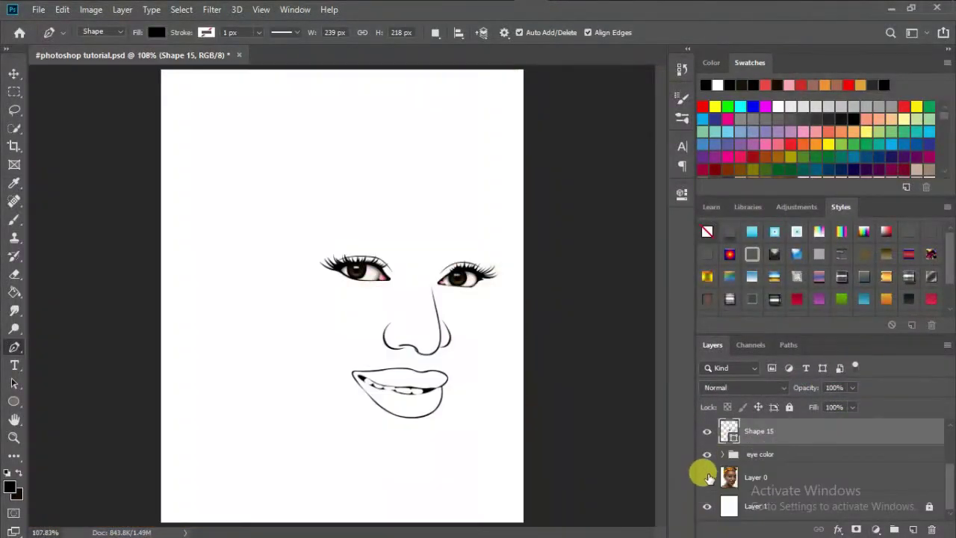
pyautogui.click(707, 476)
pyautogui.click(707, 459)
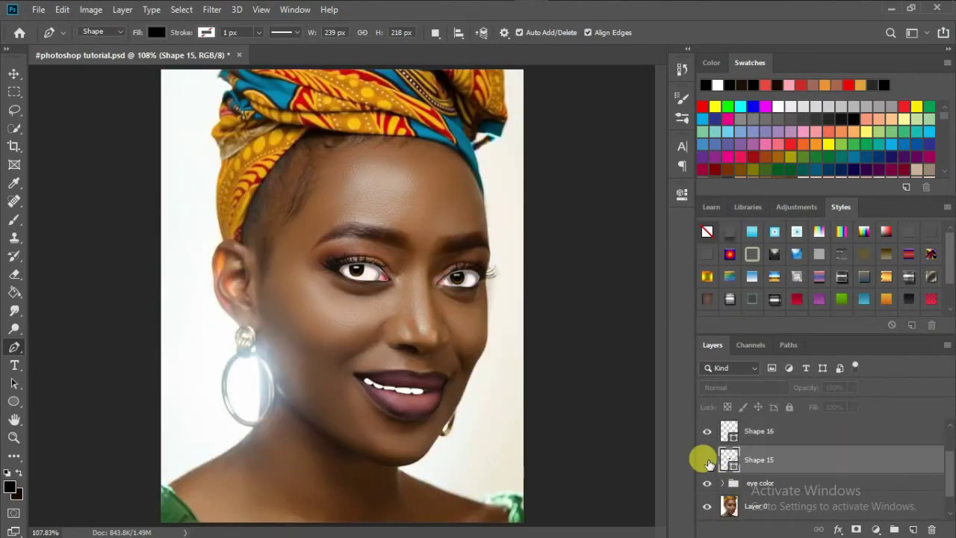
pyautogui.scroll(3, 522, 416)
pyautogui.scroll(2, 523, 416)
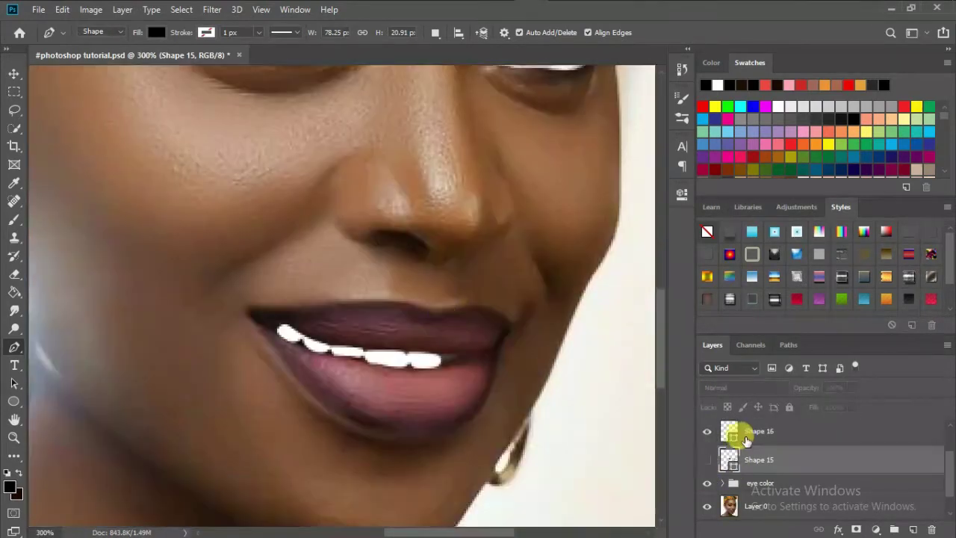
pyautogui.click(759, 431)
pyautogui.scroll(2, 424, 330)
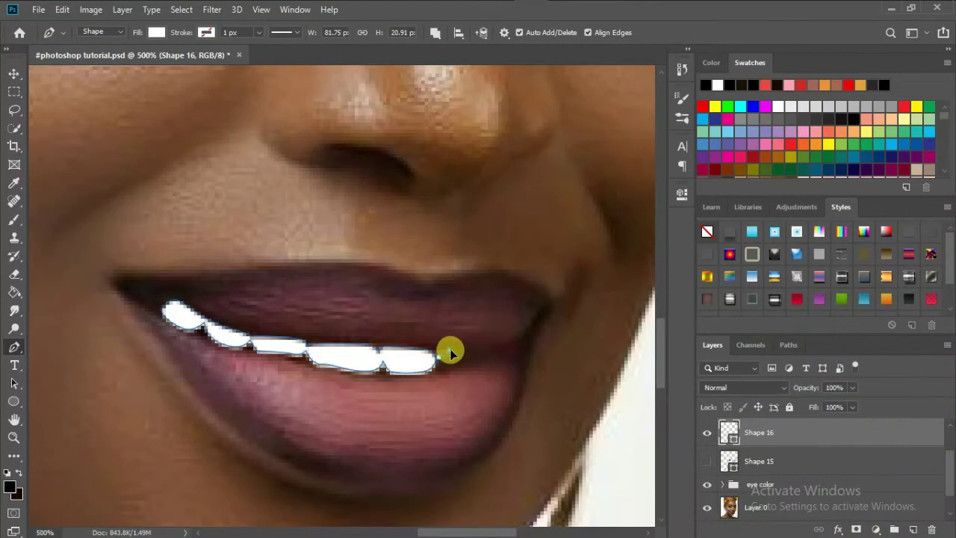
# Close the teeth path and refine anchors so the outline marks each tooth
pyautogui.click(171, 306)
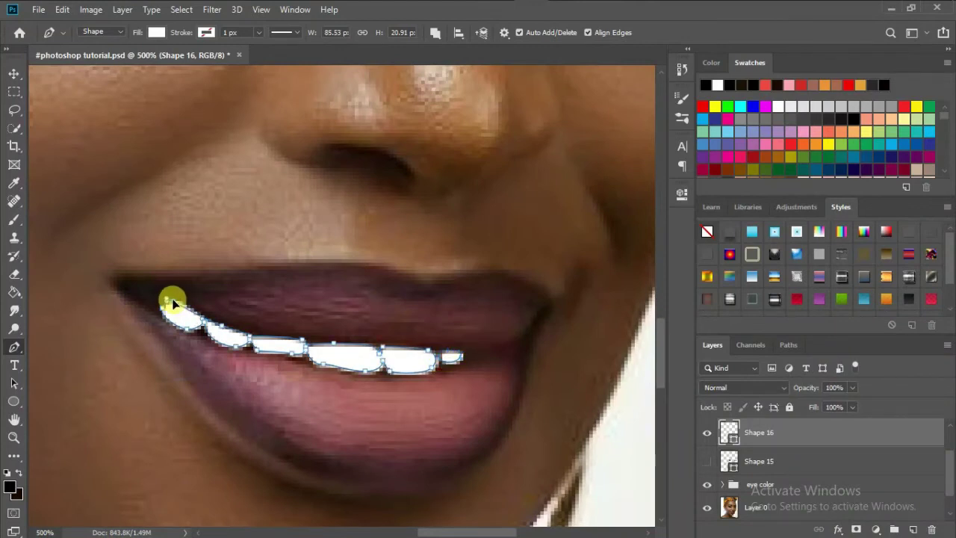
pyautogui.click(706, 461)
pyautogui.click(707, 507)
pyautogui.scroll(2, 279, 386)
pyautogui.click(352, 331)
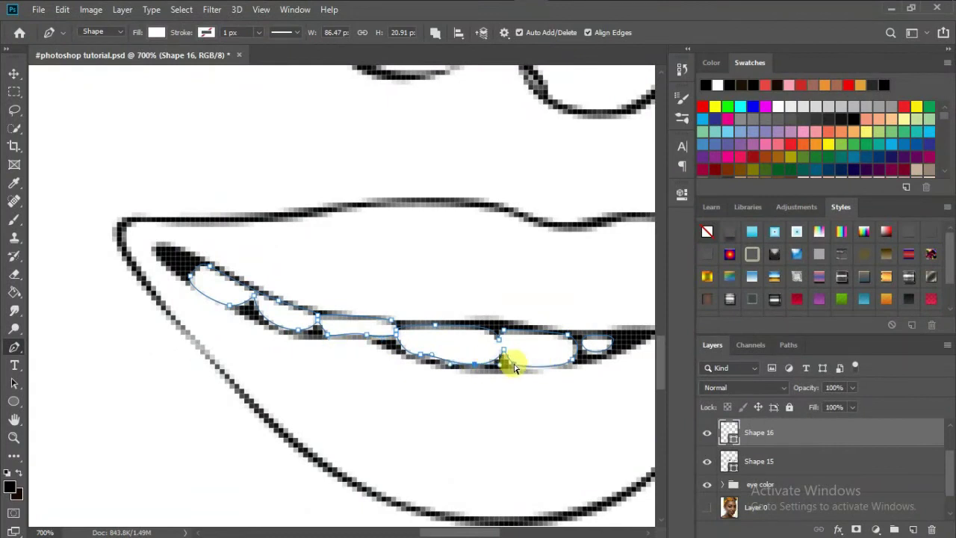
pyautogui.click(569, 363)
pyautogui.moveTo(187, 273); pyautogui.dragTo(277, 304)
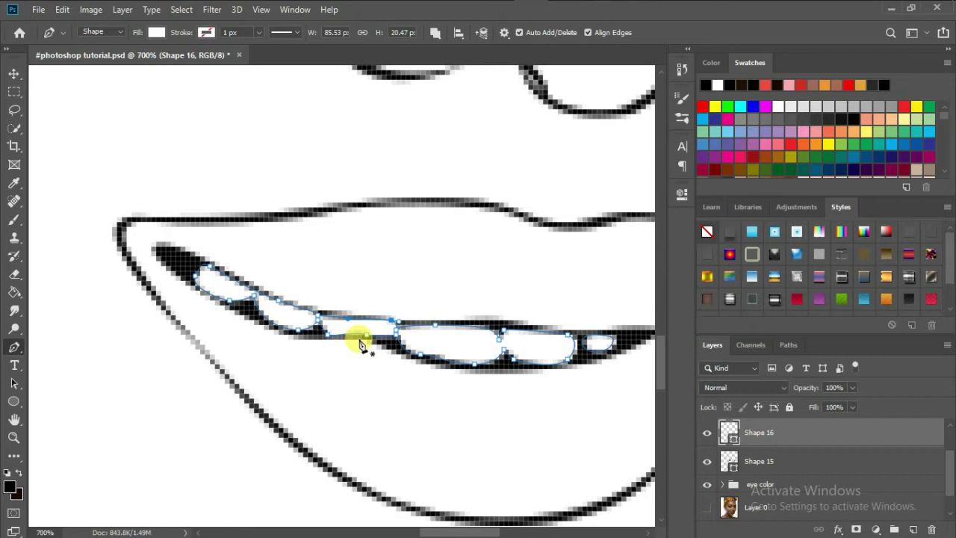
pyautogui.hotkey('ctrl', '0')
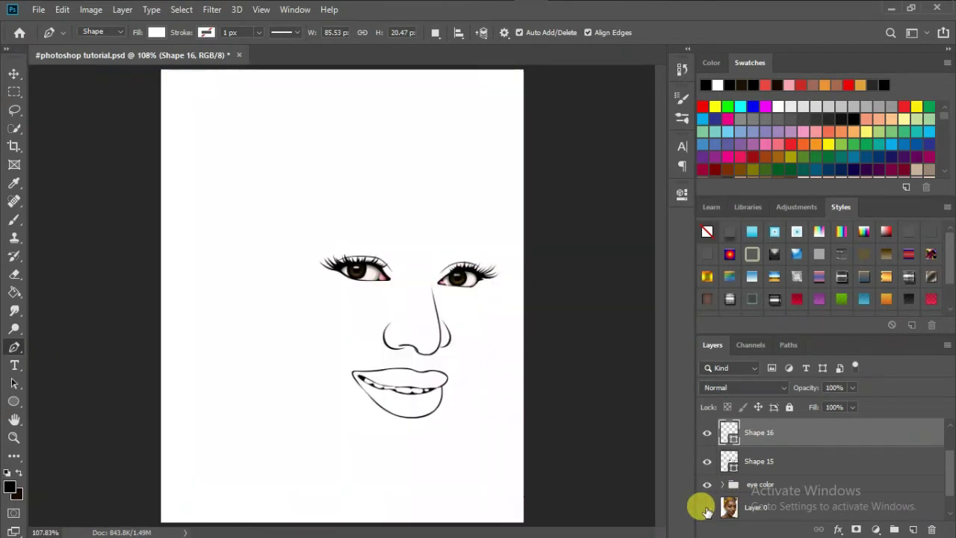
# Compare against the photo, then set Shape 16's fill to #e8e8e8 in the Color Picker
pyautogui.click(706, 508)
pyautogui.click(707, 508)
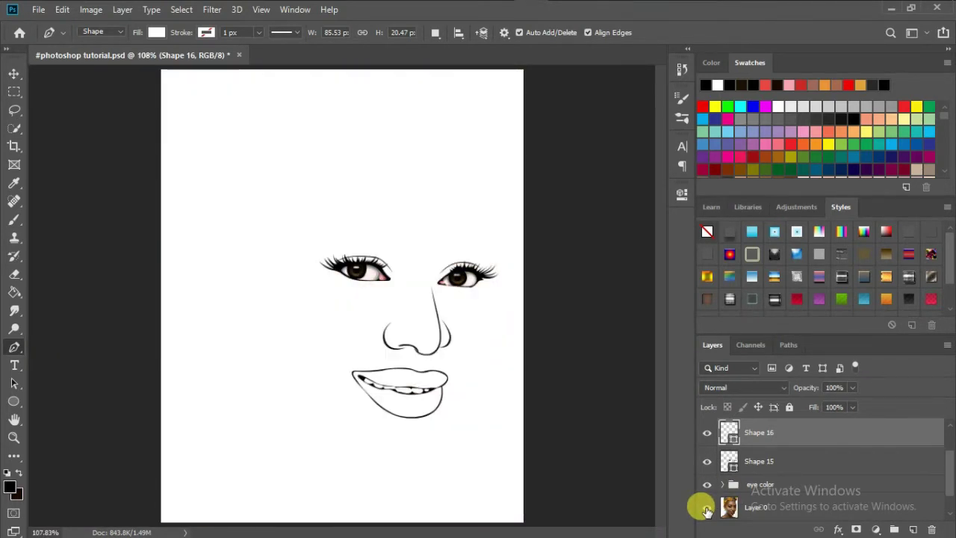
pyautogui.click(706, 507)
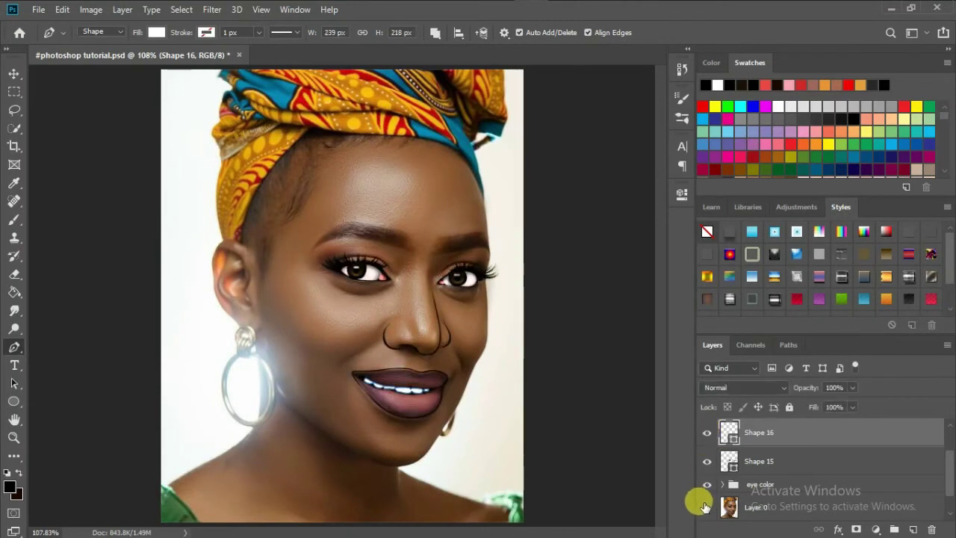
pyautogui.click(707, 508)
pyautogui.doubleClick(729, 431)
pyautogui.moveTo(589, 143); pyautogui.dragTo(586, 159)
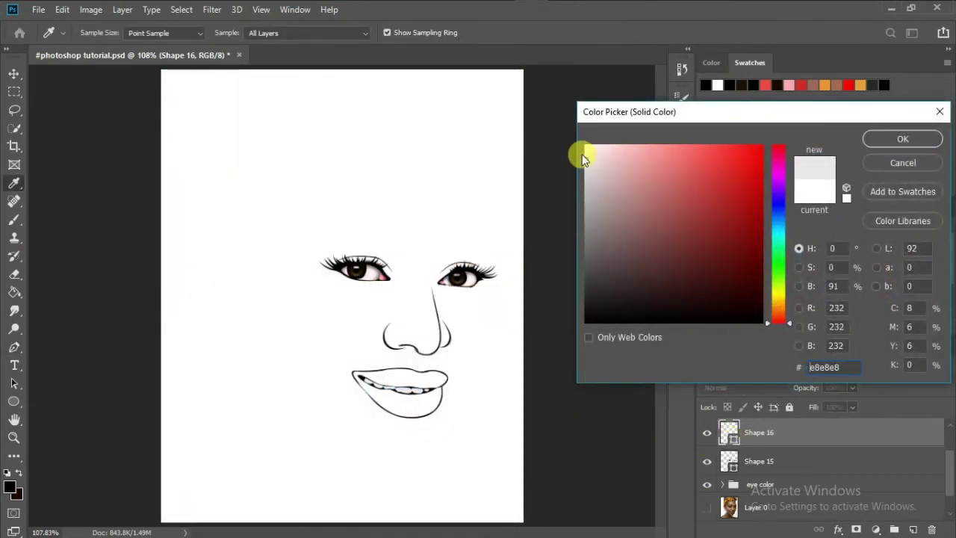
pyautogui.click(585, 159)
pyautogui.click(881, 140)
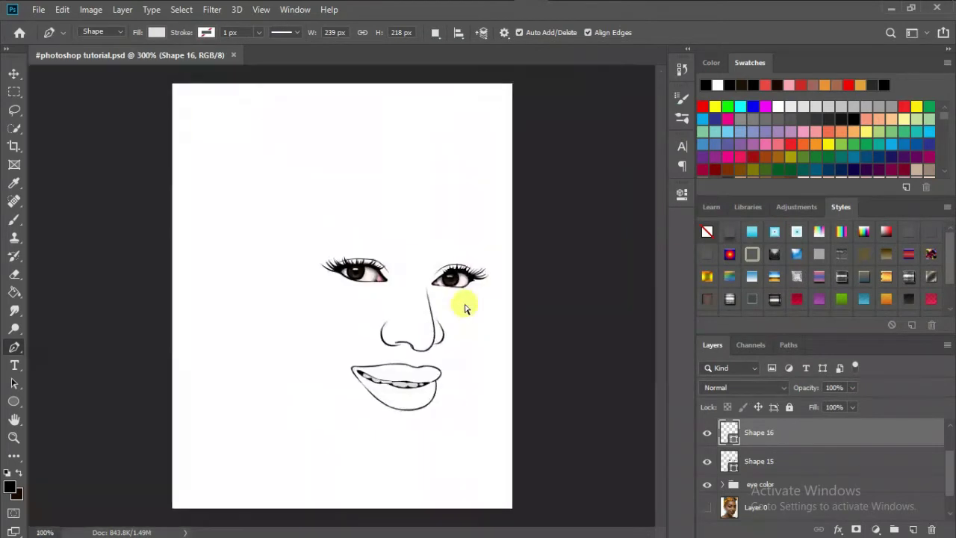
# Set the foreground colour to the lip pink #a76a6f sampled from the photo
pyautogui.click(760, 518)
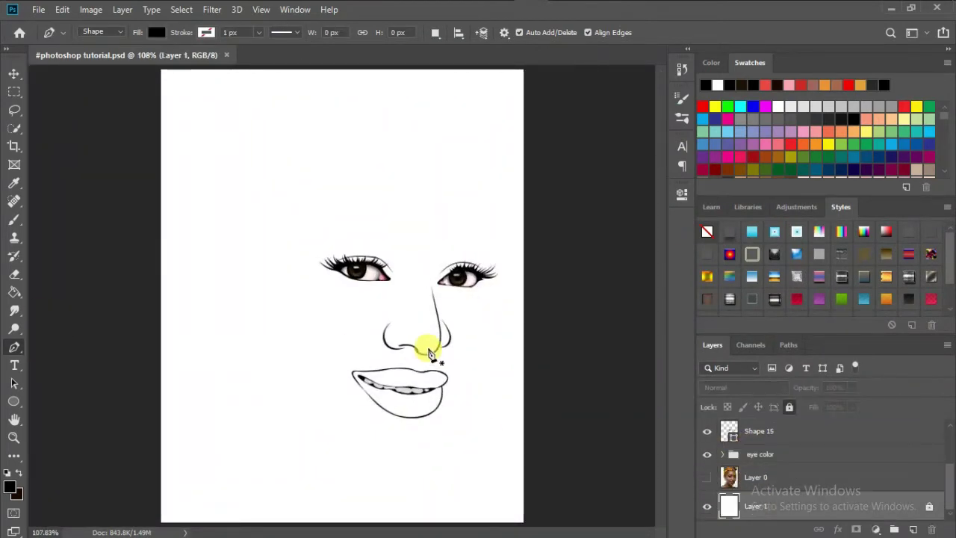
pyautogui.click(10, 486)
pyautogui.click(395, 391)
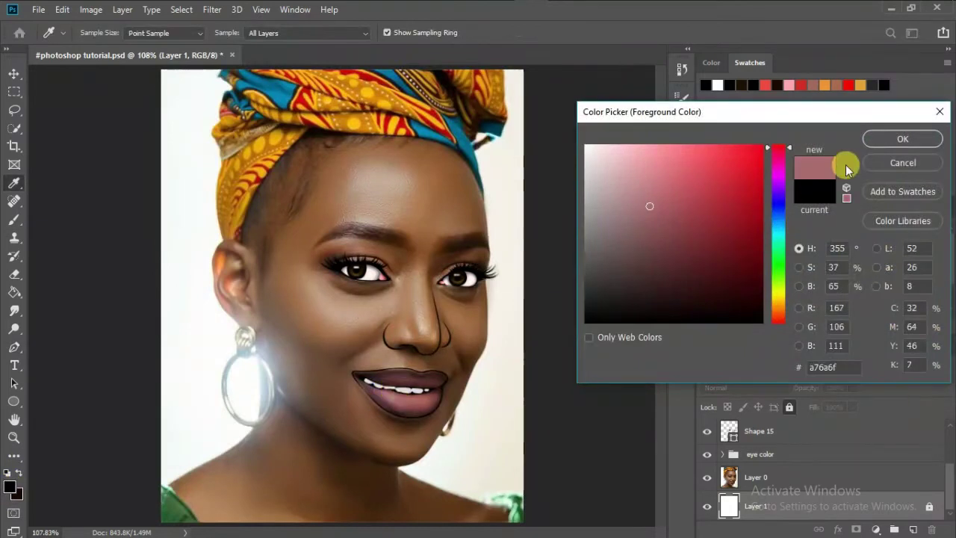
pyautogui.click(900, 138)
# Trace a pink Pen shape covering both lips and commit it
pyautogui.scroll(5, 491, 446)
pyautogui.moveTo(464, 352); pyautogui.dragTo(431, 388)
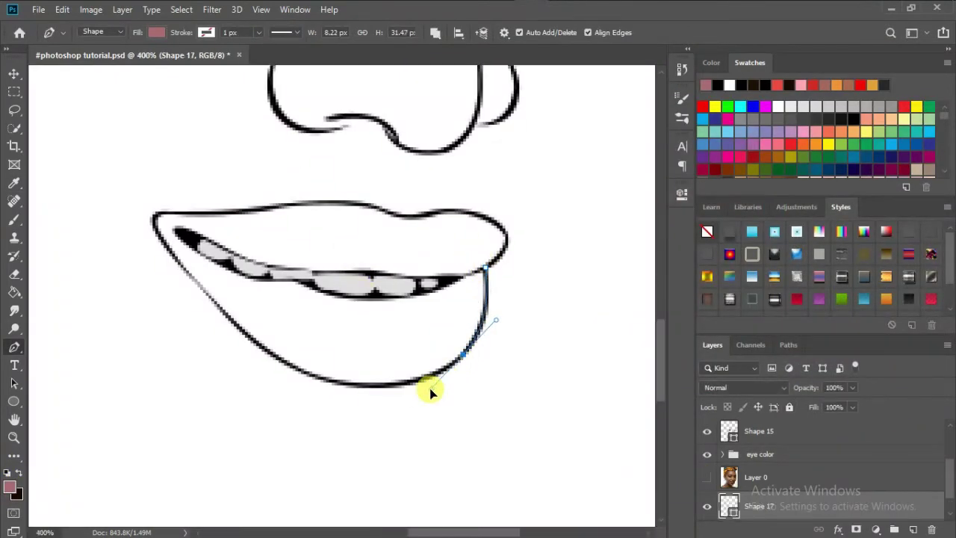
pyautogui.moveTo(346, 384); pyautogui.dragTo(217, 310)
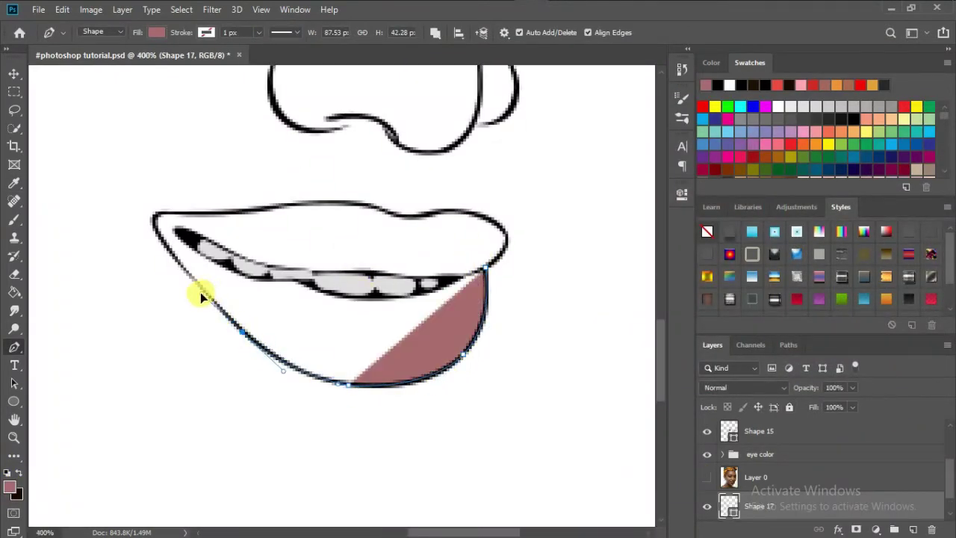
pyautogui.moveTo(177, 262); pyautogui.dragTo(198, 297)
pyautogui.moveTo(162, 226)
pyautogui.mouseDown()
pyautogui.moveTo(252, 308)
pyautogui.moveTo(437, 290)
pyautogui.moveTo(514, 295)
pyautogui.moveTo(401, 310)
pyautogui.moveTo(437, 349)
pyautogui.mouseUp()
pyautogui.click(412, 361)
pyautogui.hotkey('ctrl', '0')
pyautogui.press('Escape')
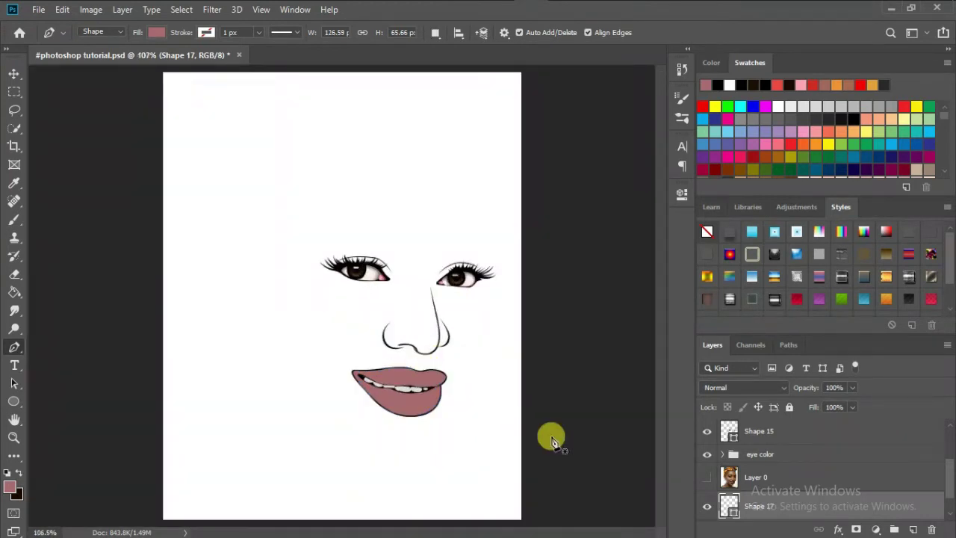
# Put the lip shape in a group named 'lips', with the photo shown again
pyautogui.click(707, 476)
pyautogui.click(706, 476)
pyautogui.click(707, 477)
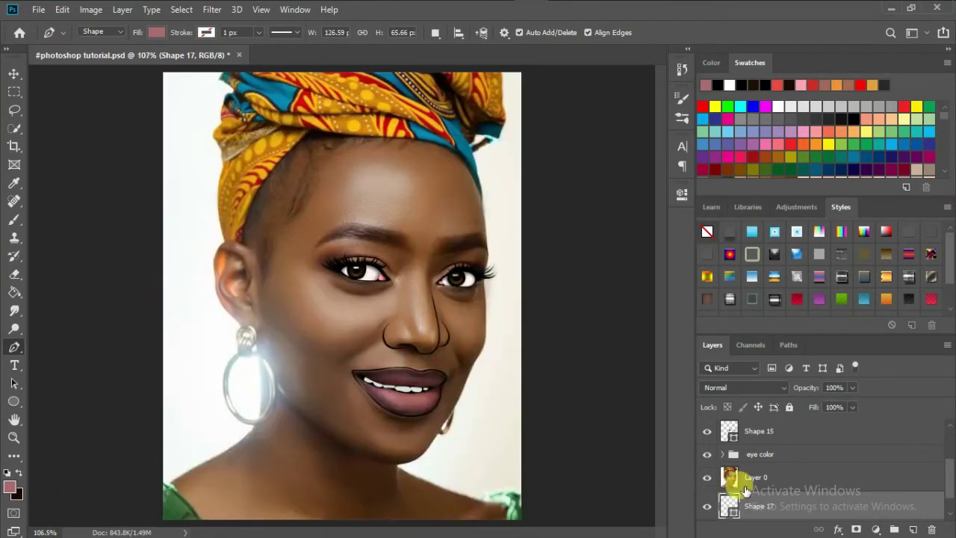
pyautogui.hotkey('ctrl', 'g')
pyautogui.click(762, 494)
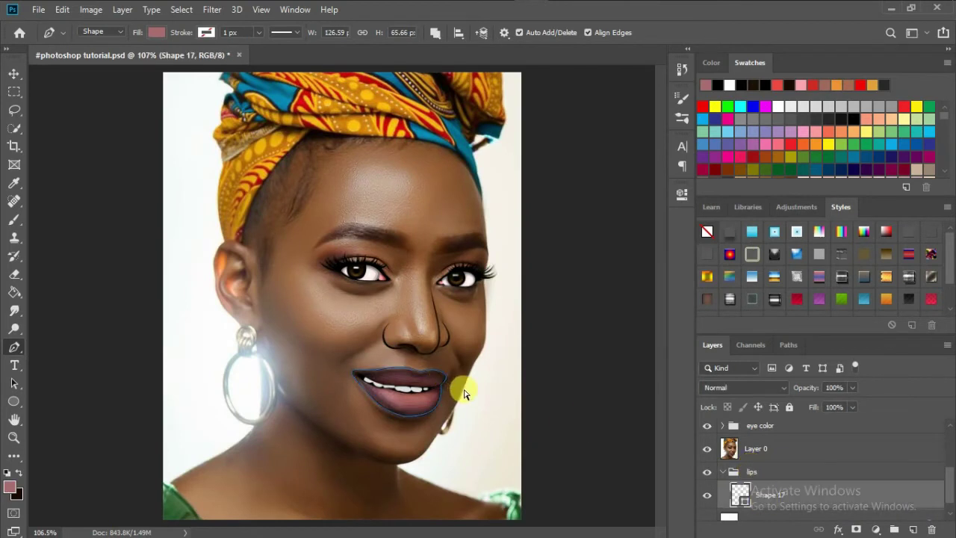
pyautogui.scroll(5, 454, 391)
# Trace a new lip shape (Shape 18) over the upper lip and lower-lip rim
pyautogui.click(507, 319)
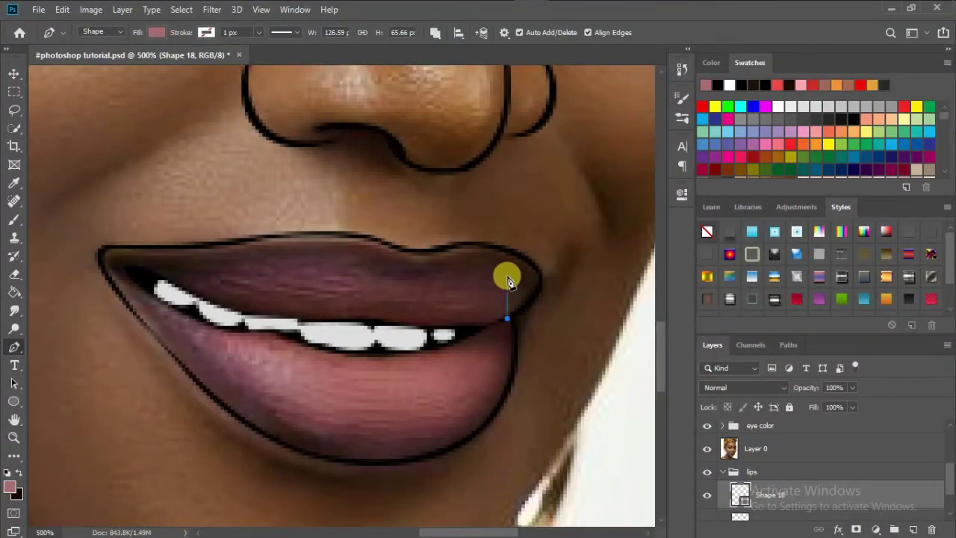
pyautogui.moveTo(423, 280); pyautogui.dragTo(400, 286)
pyautogui.moveTo(343, 259); pyautogui.dragTo(293, 254)
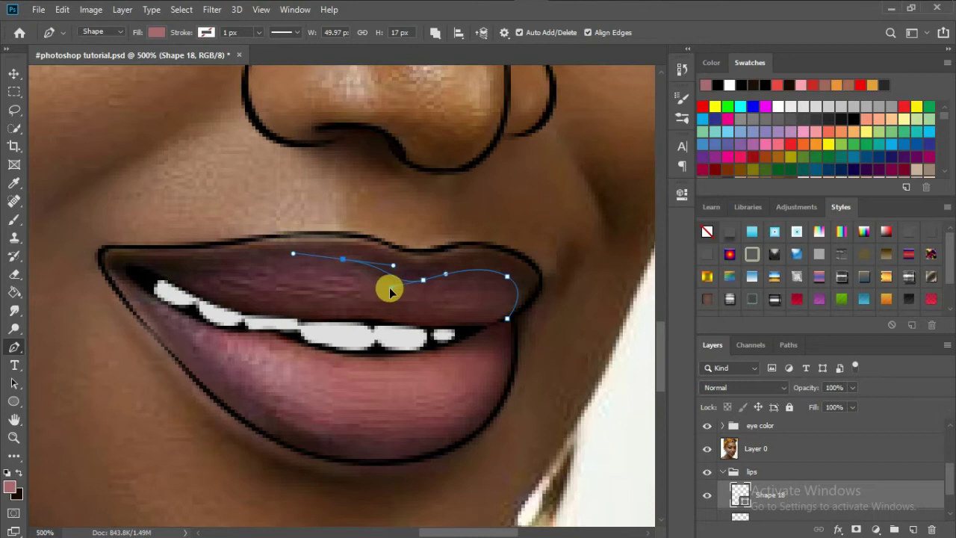
pyautogui.moveTo(192, 269); pyautogui.dragTo(153, 267)
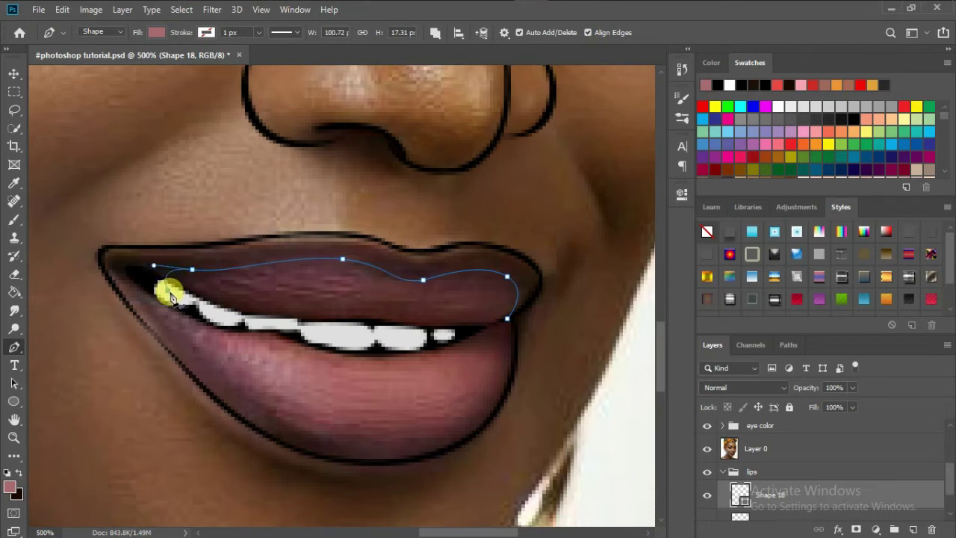
pyautogui.moveTo(269, 412); pyautogui.dragTo(300, 433)
pyautogui.moveTo(464, 416); pyautogui.dragTo(487, 391)
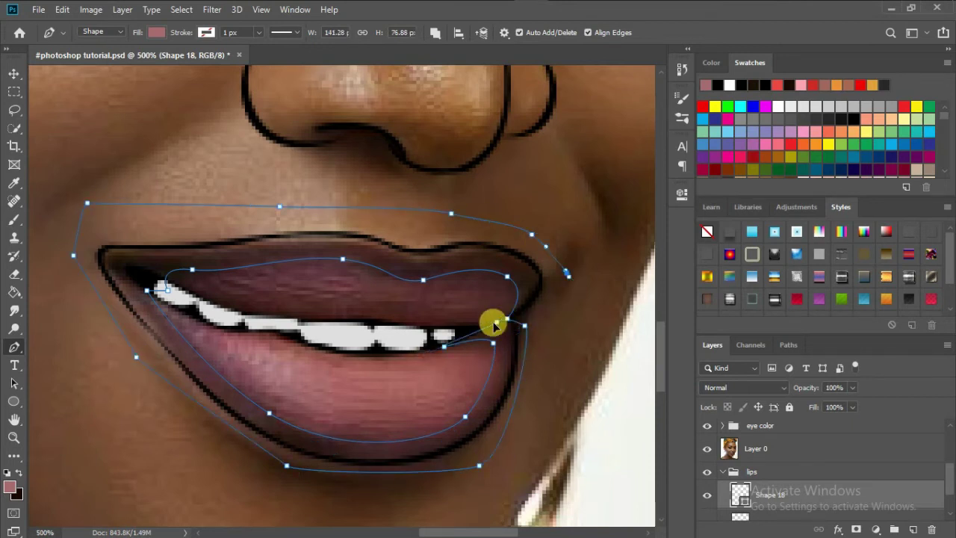
# Change Shape 18's fill to darker red-brown #824147 with the photo hidden
pyautogui.click(706, 448)
pyautogui.doubleClick(740, 494)
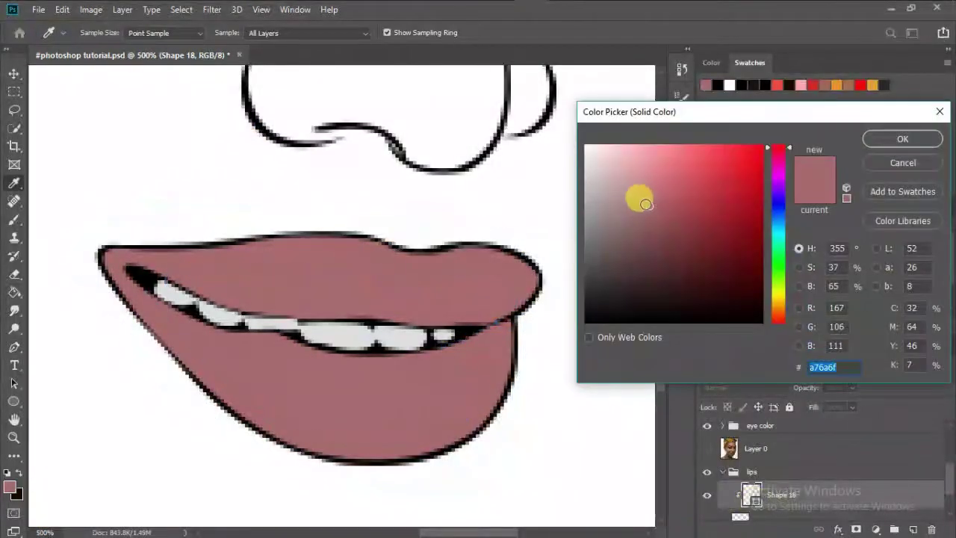
pyautogui.moveTo(653, 217); pyautogui.dragTo(672, 228)
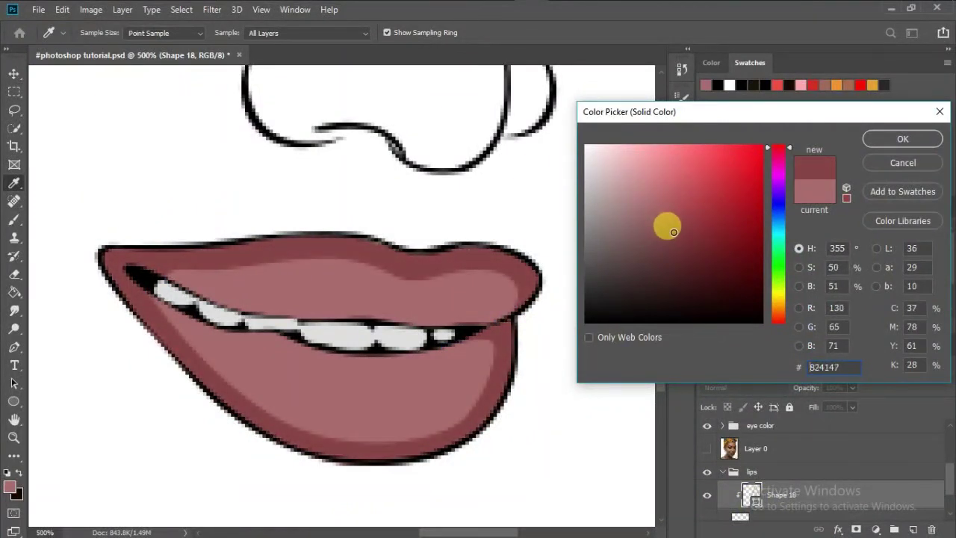
pyautogui.press('Return')
pyautogui.hotkey('ctrl', '0')
pyautogui.scroll(-1, 735, 478)
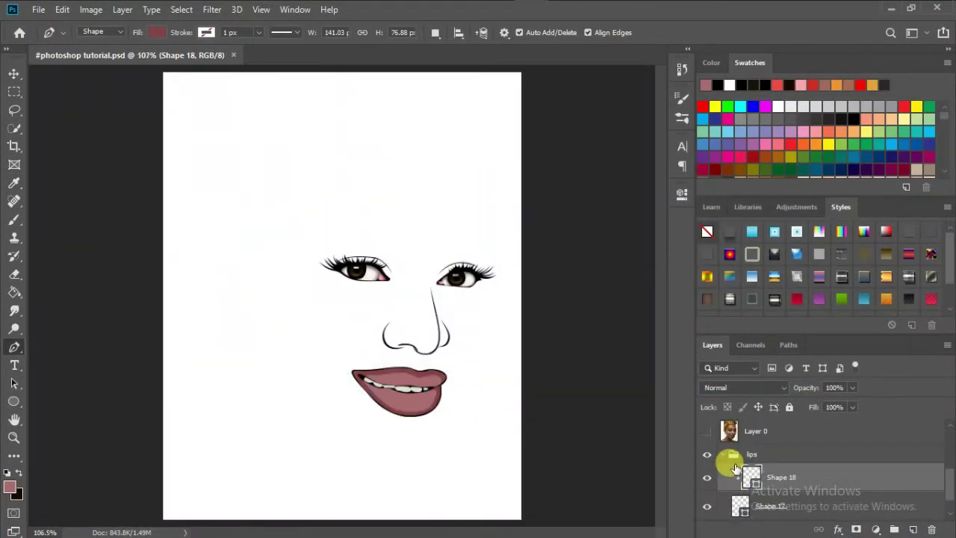
# Trace a highlight shape (Shape 19) across the middle of the lower lip
pyautogui.click(707, 431)
pyautogui.scroll(5, 409, 417)
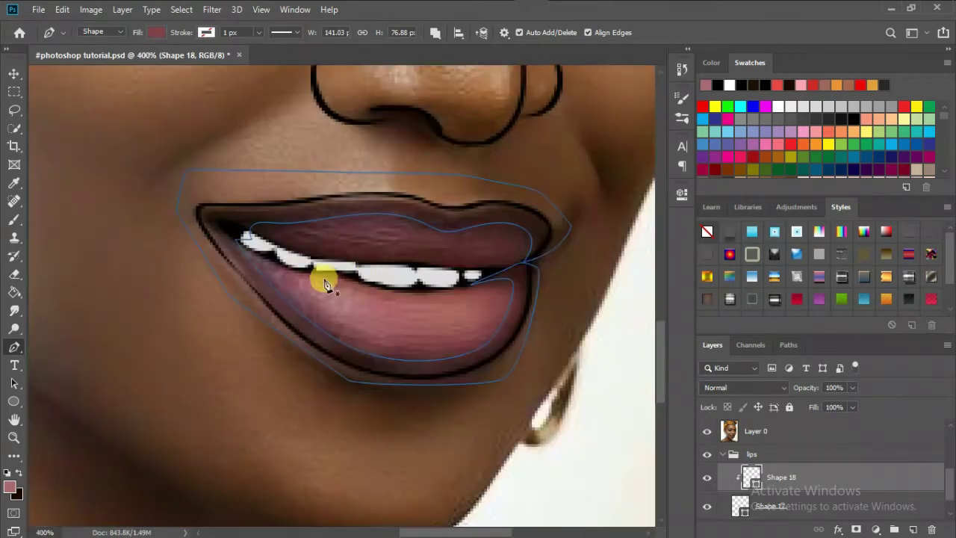
pyautogui.click(299, 267)
pyautogui.moveTo(296, 296); pyautogui.dragTo(312, 312)
pyautogui.moveTo(386, 349); pyautogui.dragTo(410, 349)
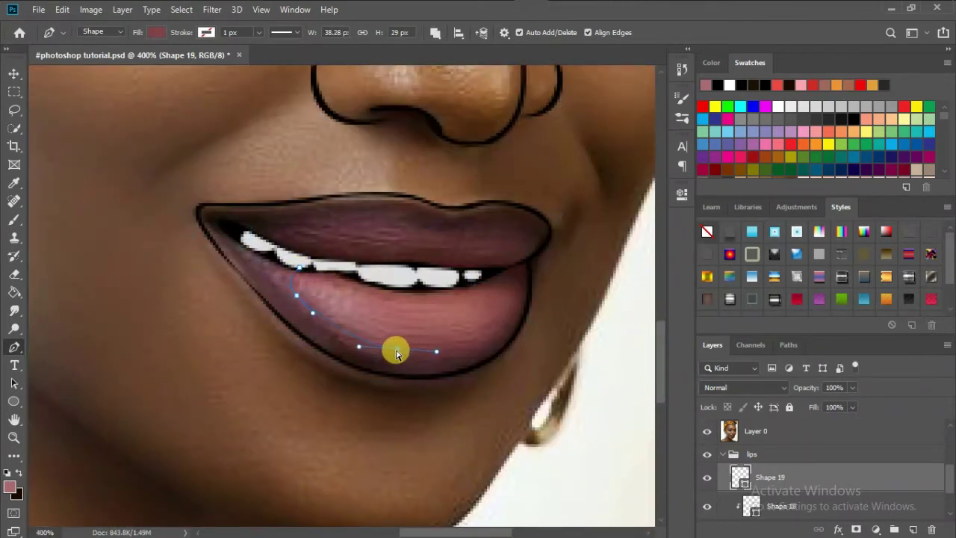
pyautogui.moveTo(493, 318); pyautogui.dragTo(475, 280)
pyautogui.click(470, 283)
pyautogui.click(527, 259)
pyautogui.click(553, 306)
pyautogui.click(459, 407)
pyautogui.click(313, 388)
pyautogui.click(199, 206)
pyautogui.moveTo(769, 478); pyautogui.dragTo(762, 515)
# Give Shape 19 a lighter pink fill and finish its path
pyautogui.click(706, 431)
pyautogui.doubleClick(751, 506)
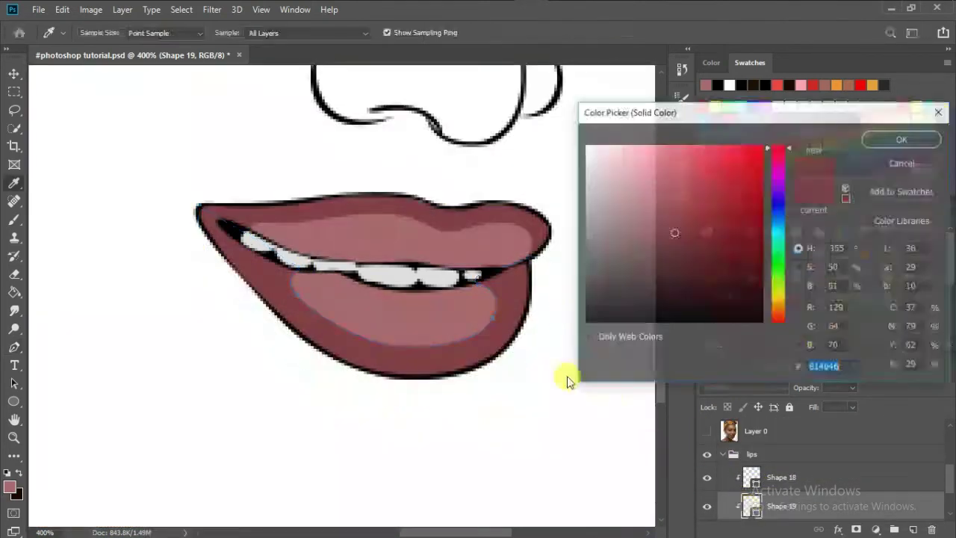
pyautogui.click(655, 207)
pyautogui.click(901, 137)
pyautogui.press('Return')
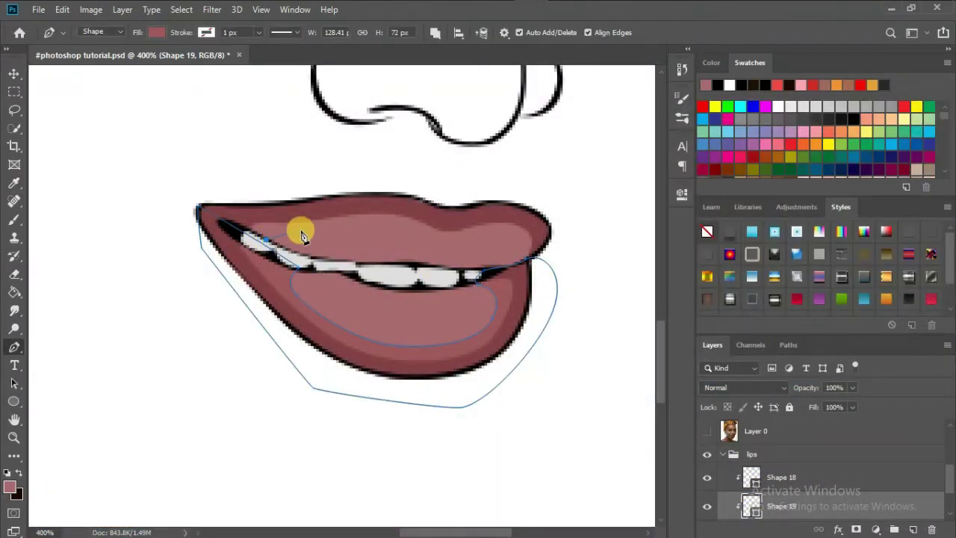
# Extend the lighter pink highlight around the upper lip and finish the shape
pyautogui.click(328, 228)
pyautogui.click(377, 221)
pyautogui.click(512, 259)
pyautogui.click(555, 219)
pyautogui.click(321, 179)
pyautogui.click(266, 238)
pyautogui.press('Return')
pyautogui.scroll(-5, 441, 392)
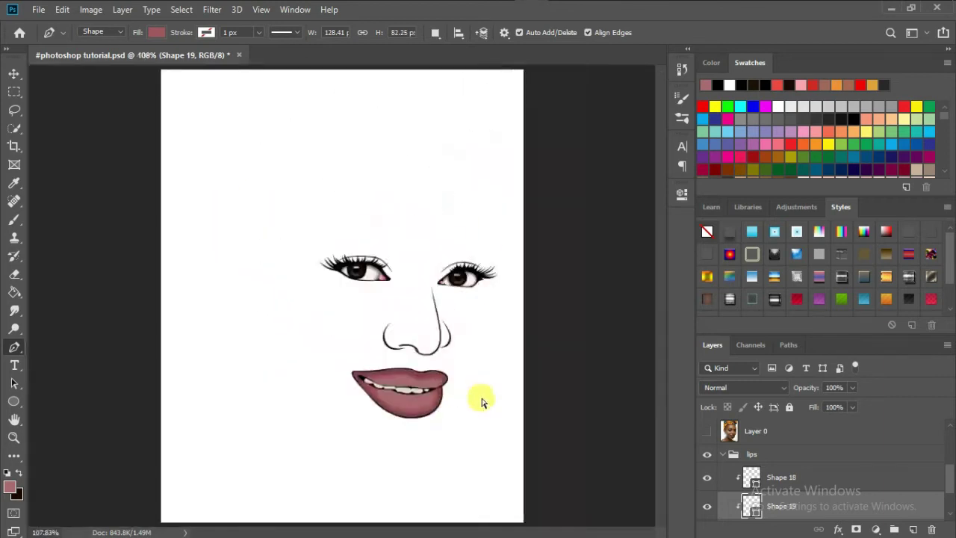
pyautogui.scroll(5, 482, 399)
pyautogui.scroll(2, 495, 362)
# Reshape Shape 19's inner highlight curve, toggling the reference photo to check
pyautogui.click(706, 431)
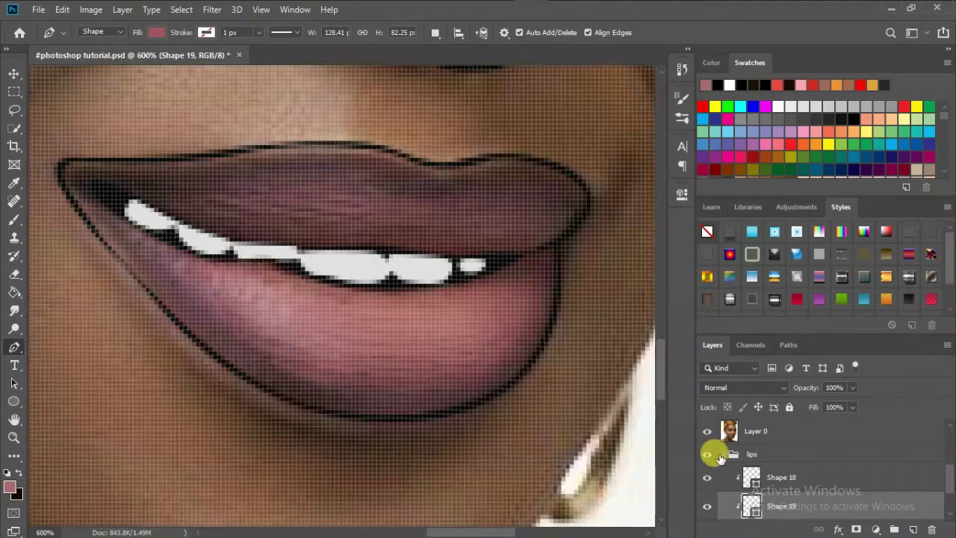
pyautogui.hotkey('ctrl', '-')
pyautogui.click(745, 499)
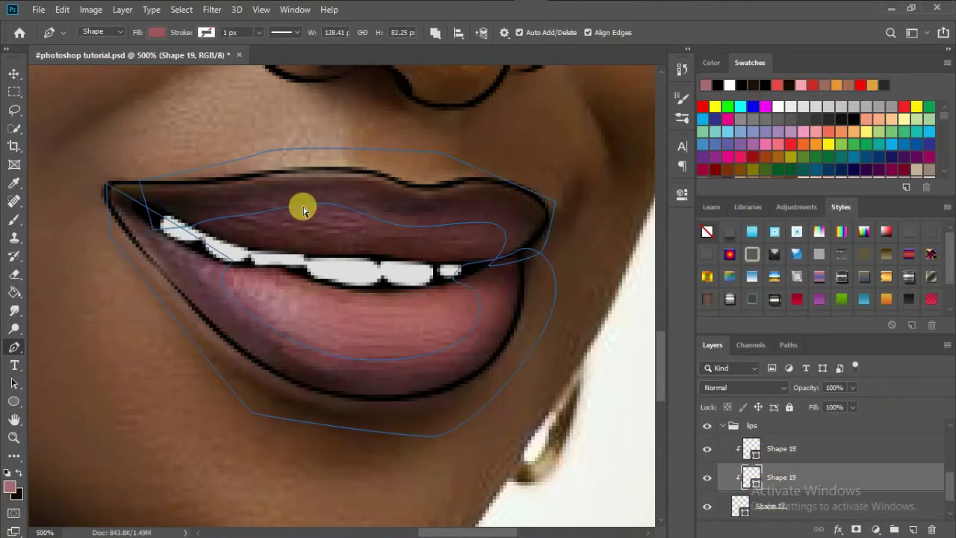
pyautogui.moveTo(430, 230); pyautogui.dragTo(495, 245)
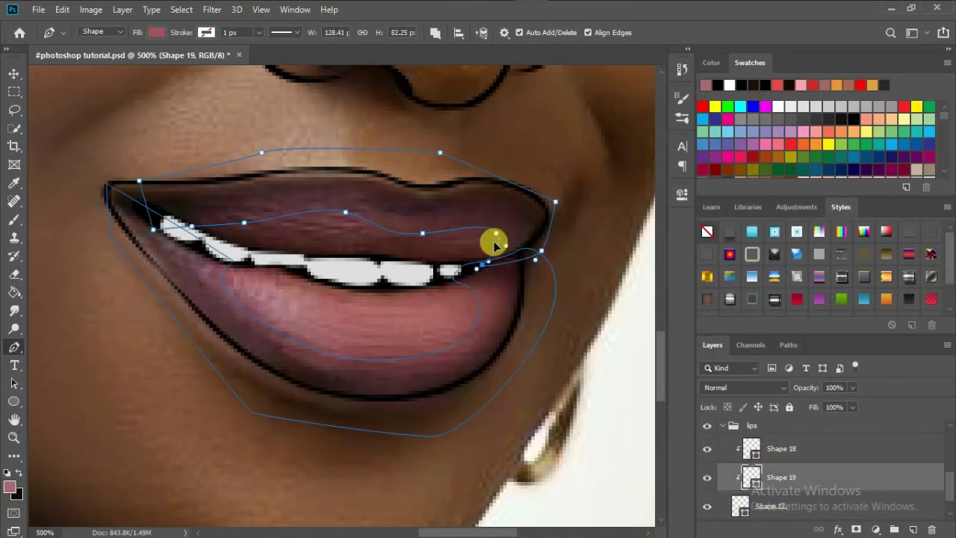
pyautogui.click(345, 214)
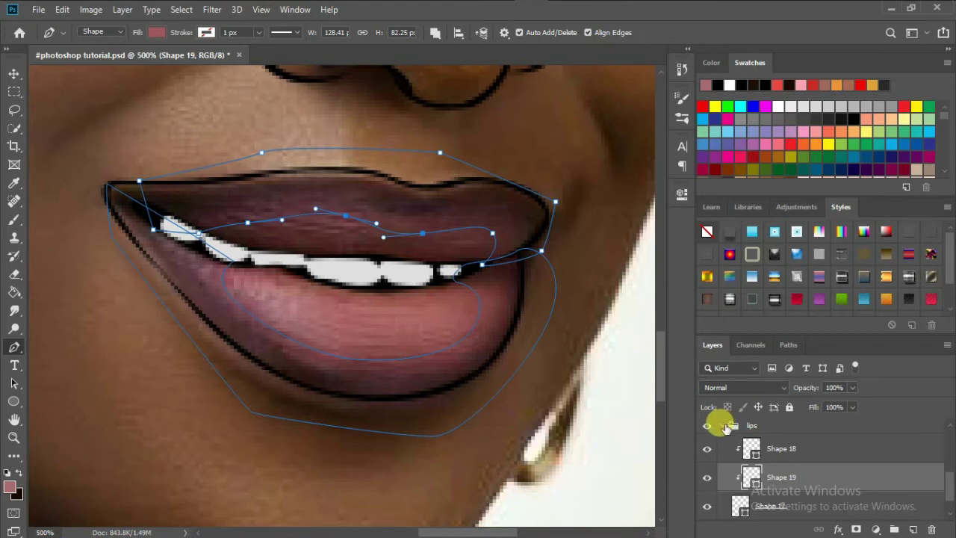
pyautogui.click(725, 426)
pyautogui.scroll(2, 719, 463)
pyautogui.click(720, 478)
pyautogui.click(707, 431)
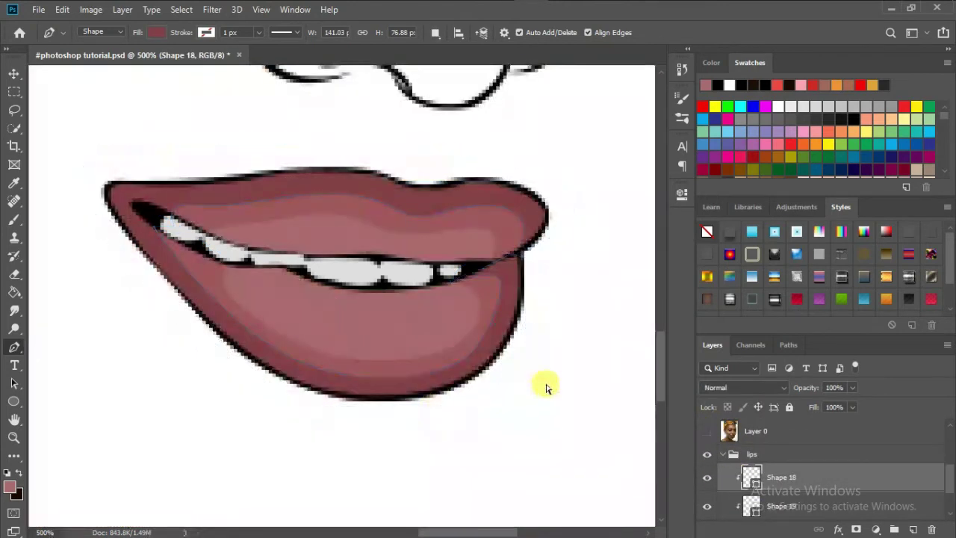
pyautogui.scroll(-1, 545, 387)
pyautogui.click(706, 431)
pyautogui.scroll(-1, 713, 441)
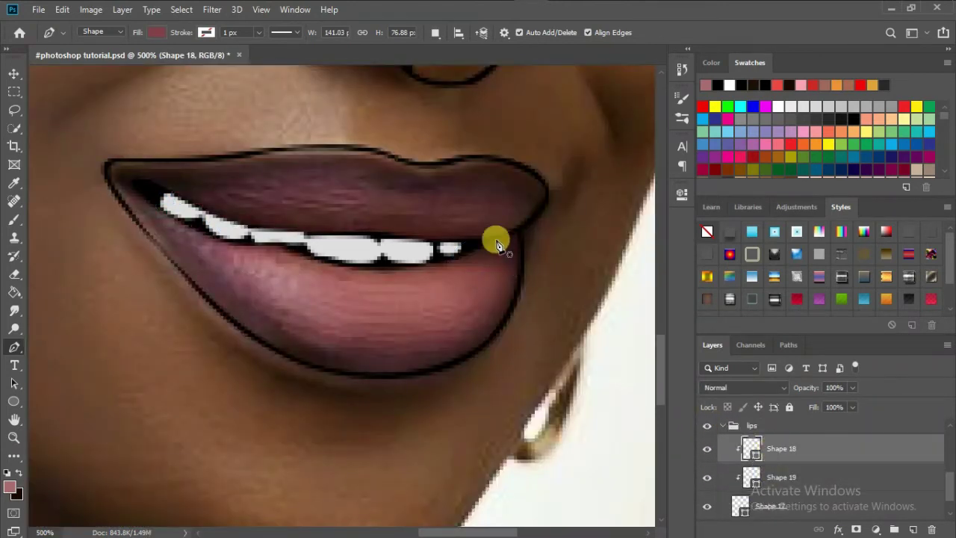
# Trace a shadow shape (Shape 20) along the lower lip's bottom edge
pyautogui.click(493, 239)
pyautogui.moveTo(513, 244); pyautogui.dragTo(513, 283)
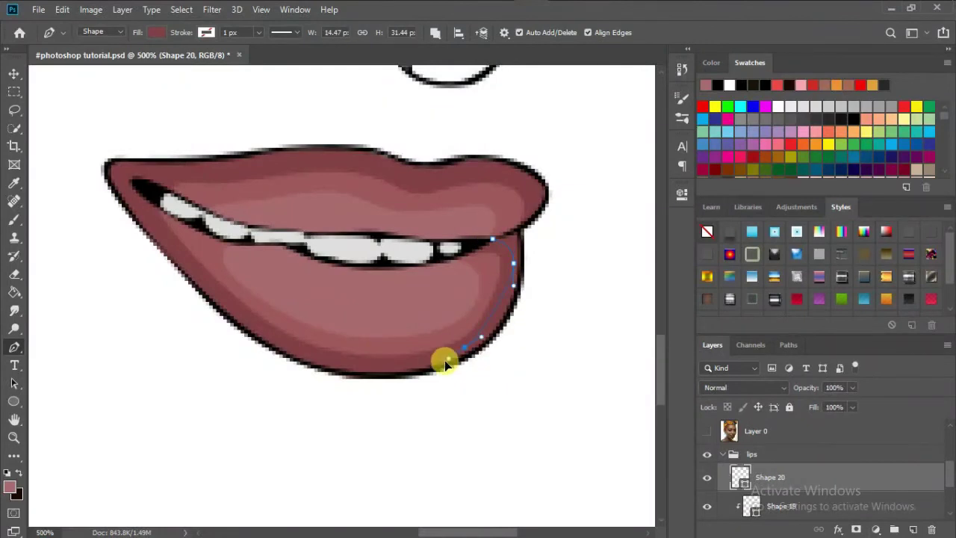
pyautogui.moveTo(321, 359); pyautogui.dragTo(277, 341)
pyautogui.moveTo(191, 267); pyautogui.dragTo(147, 216)
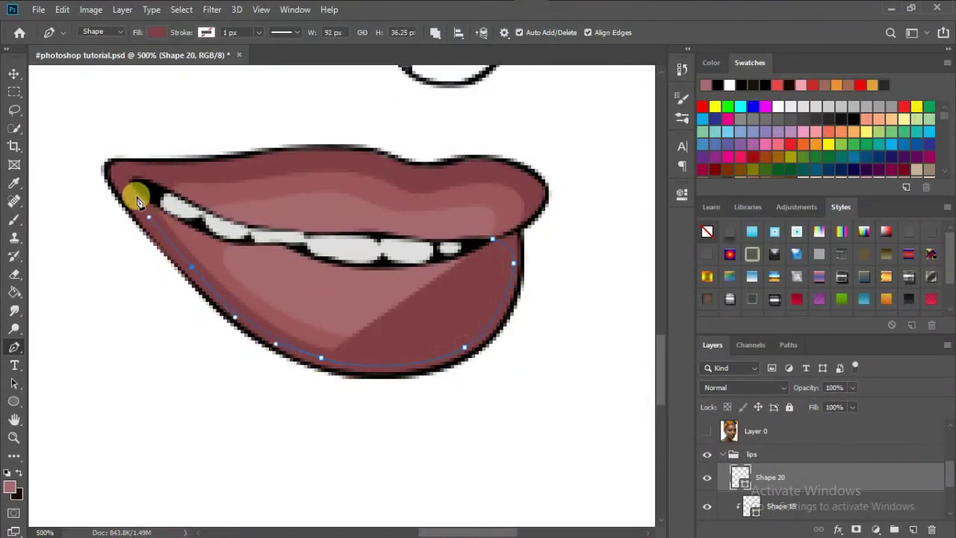
pyautogui.click(103, 189)
pyautogui.click(544, 267)
pyautogui.click(465, 241)
# Clip the shadow shape to the lip layer and darken its fill
pyautogui.rightClick(569, 254)
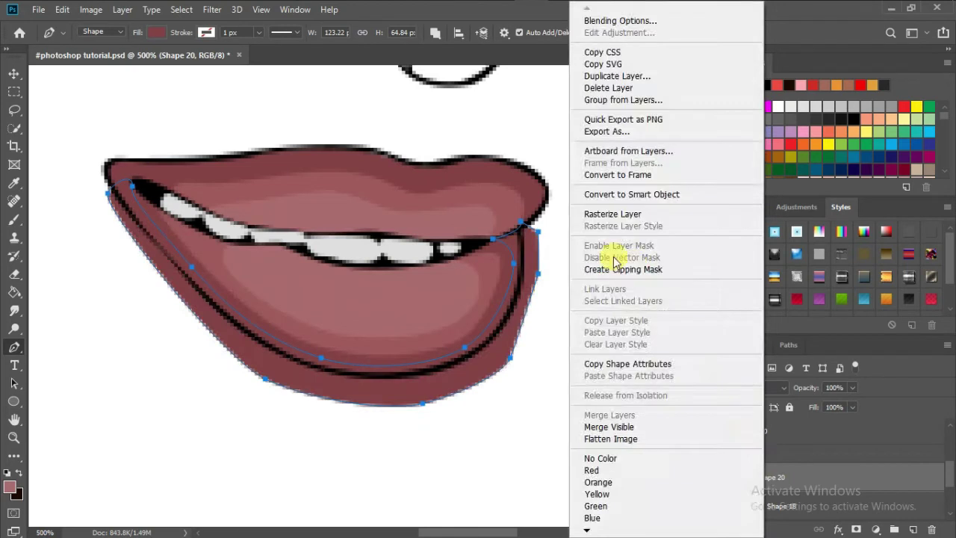
pyautogui.click(622, 269)
pyautogui.click(687, 249)
# Confirm the dark shadow colour and add a Shape 20 path along the upper lip's top edge
pyautogui.press('Return')
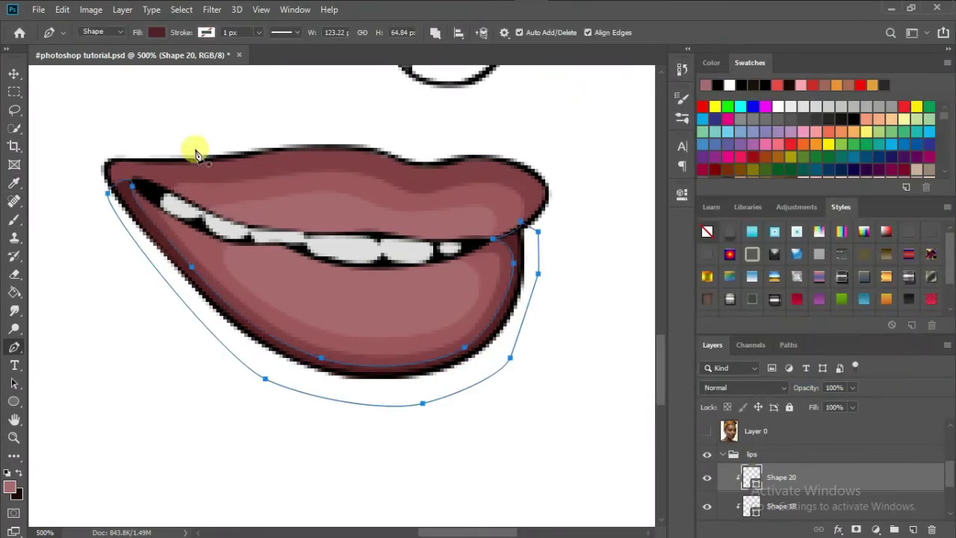
pyautogui.moveTo(530, 218); pyautogui.dragTo(530, 186)
pyautogui.click(465, 169)
pyautogui.click(394, 172)
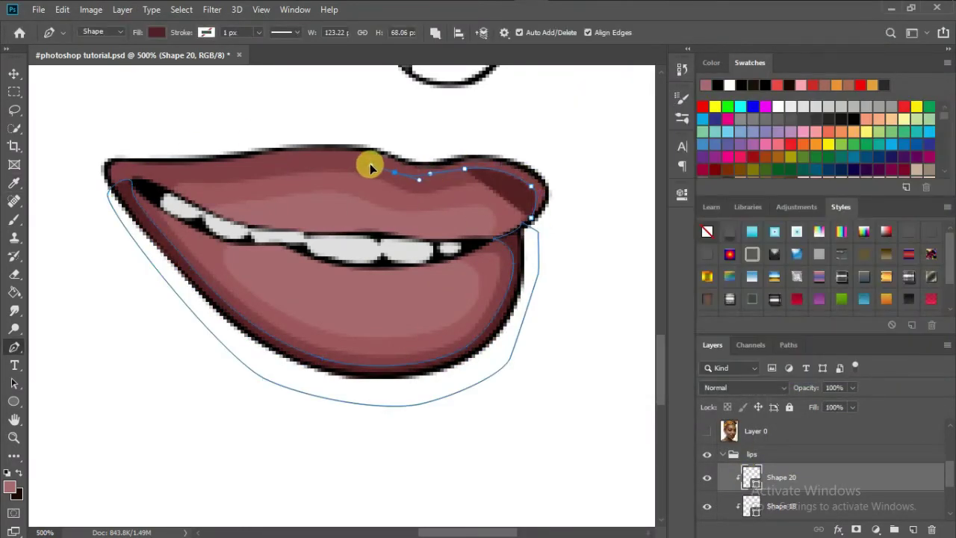
pyautogui.moveTo(331, 159); pyautogui.dragTo(303, 159)
pyautogui.click(187, 168)
pyautogui.click(131, 182)
pyautogui.click(97, 189)
pyautogui.click(93, 139)
pyautogui.click(213, 123)
pyautogui.moveTo(384, 120); pyautogui.dragTo(415, 125)
pyautogui.click(531, 218)
# Save the document and finish editing the lip path with the face fitted in view
pyautogui.hotkey('ctrl', '0')
pyautogui.hotkey('ctrl', 's')
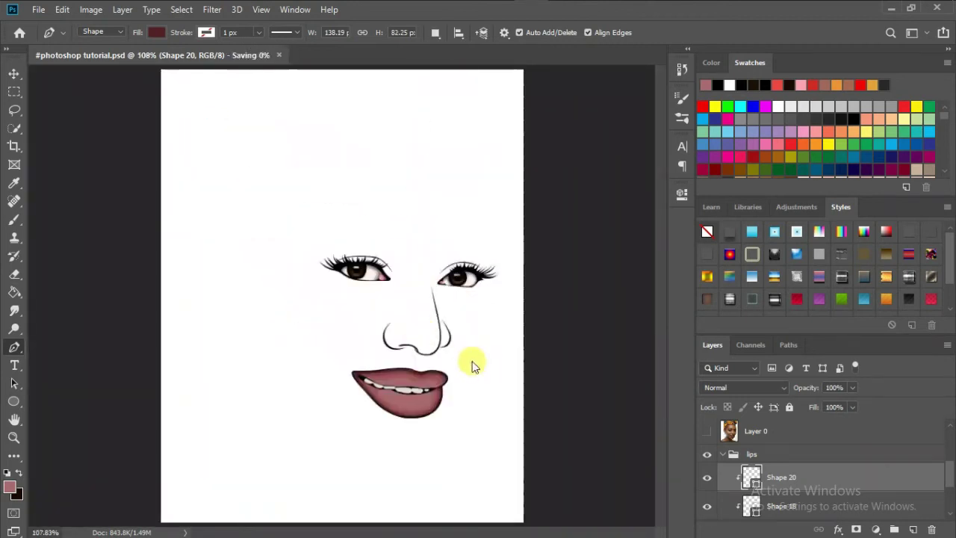
pyautogui.scroll(5, 486, 437)
pyautogui.keyDown('ctrl'); pyautogui.click(534, 293); pyautogui.keyUp('ctrl')
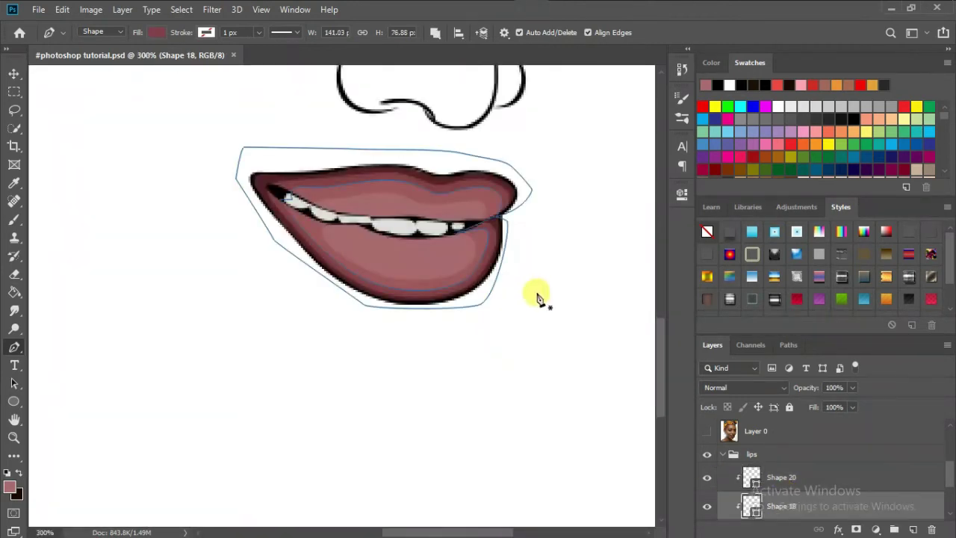
pyautogui.press('Escape')
pyautogui.hotkey('ctrl', '0')
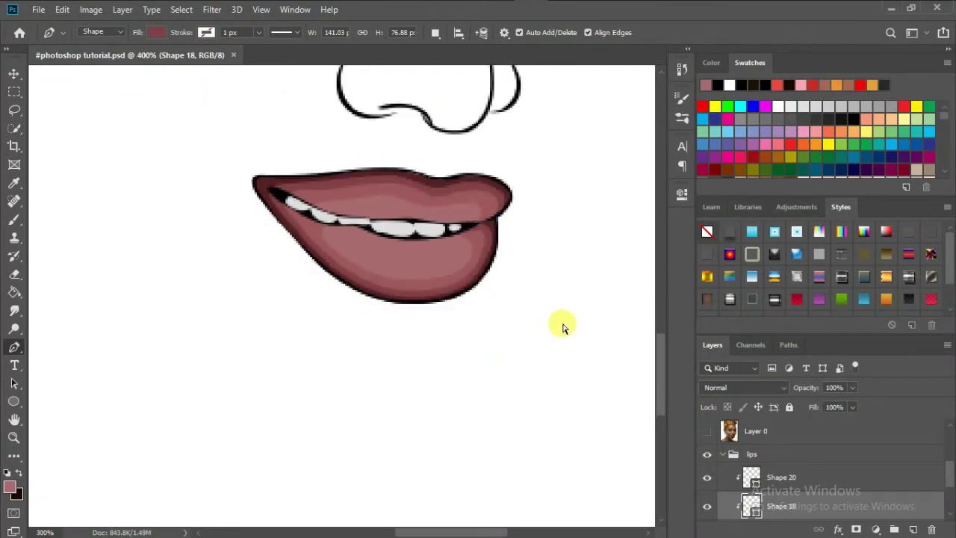
# Add anchors around the mouth interior on the Shape 20 path
pyautogui.click(776, 478)
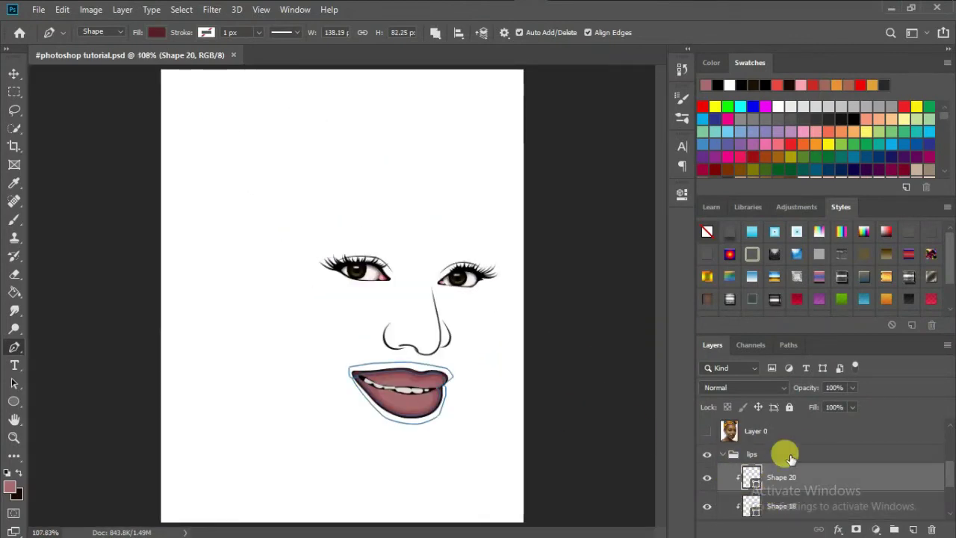
pyautogui.click(706, 431)
pyautogui.scroll(5, 476, 421)
pyautogui.scroll(2, 337, 213)
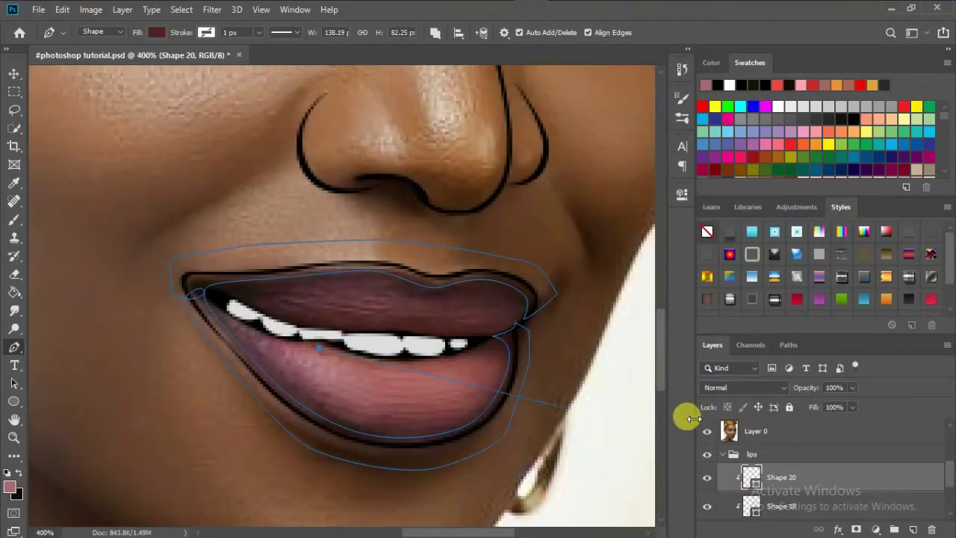
pyautogui.click(706, 431)
pyautogui.click(442, 398)
pyautogui.click(462, 364)
pyautogui.click(456, 356)
pyautogui.moveTo(318, 348); pyautogui.dragTo(396, 366)
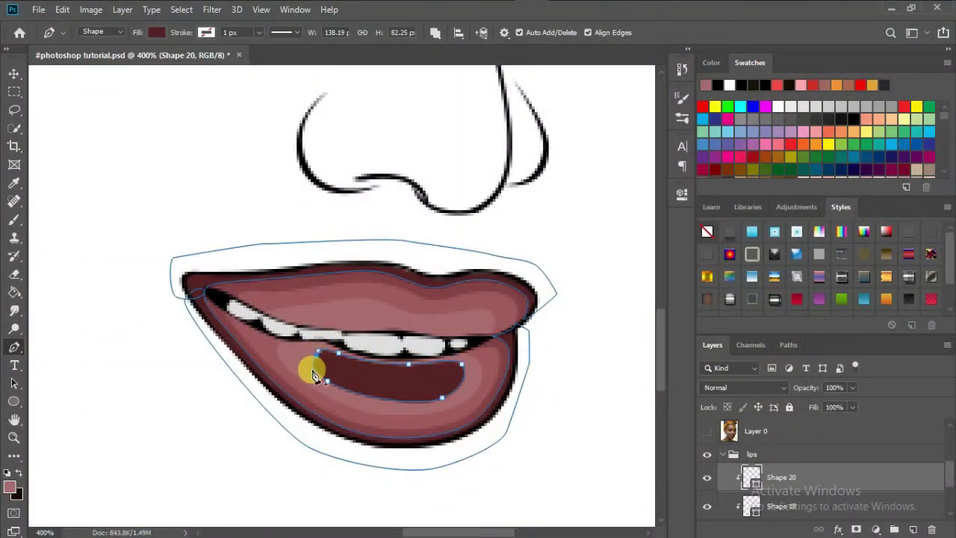
# Change Shape 20's fill to a lighter muted pink and zoom in on the lips
pyautogui.doubleClick(751, 477)
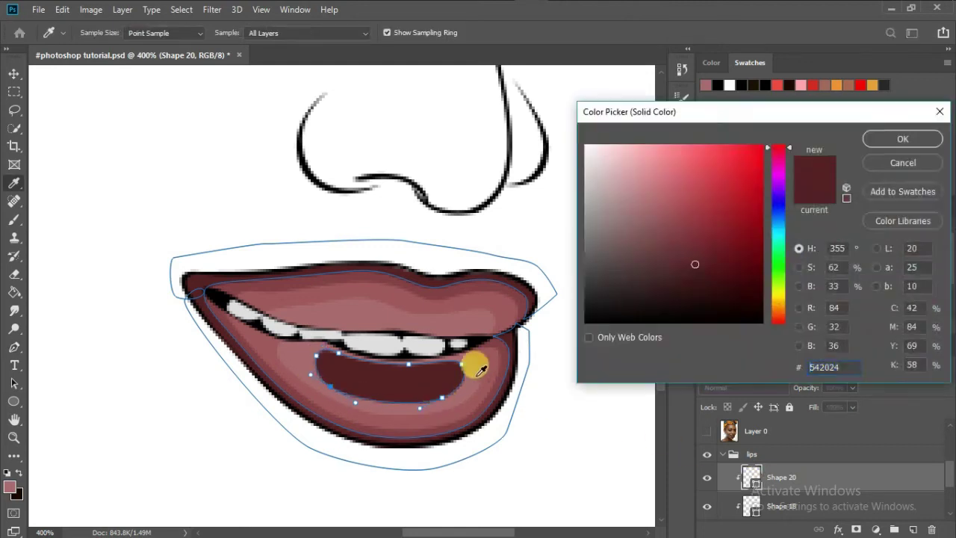
pyautogui.click(634, 179)
pyautogui.click(902, 139)
pyautogui.hotkey('ctrl', '0')
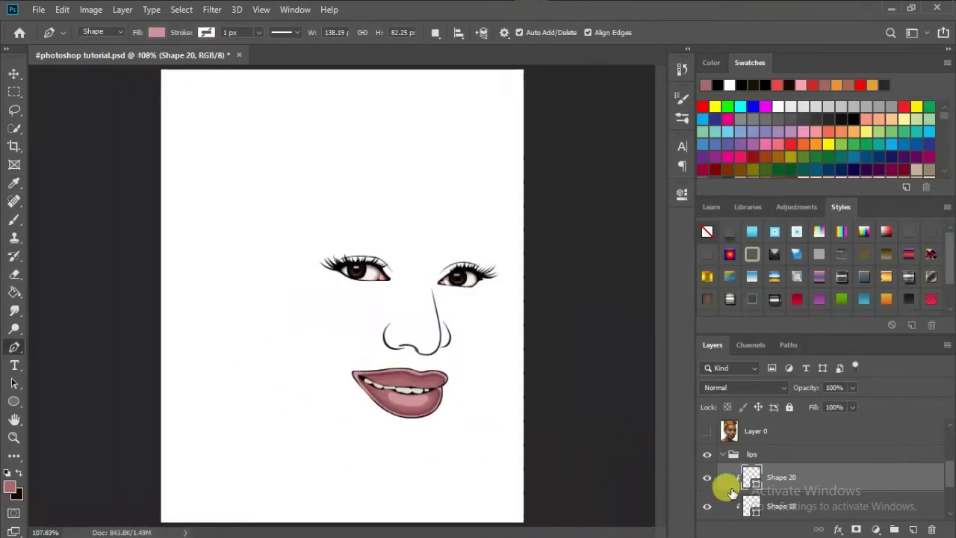
pyautogui.doubleClick(751, 477)
pyautogui.click(649, 206)
pyautogui.moveTo(649, 205); pyautogui.dragTo(636, 186)
pyautogui.press('Return')
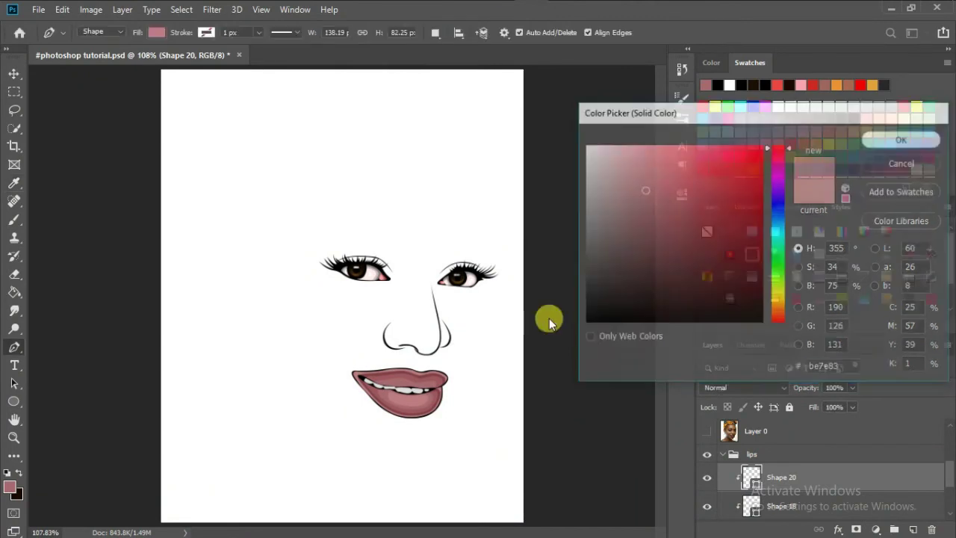
pyautogui.hotkey('ctrl', 'z')
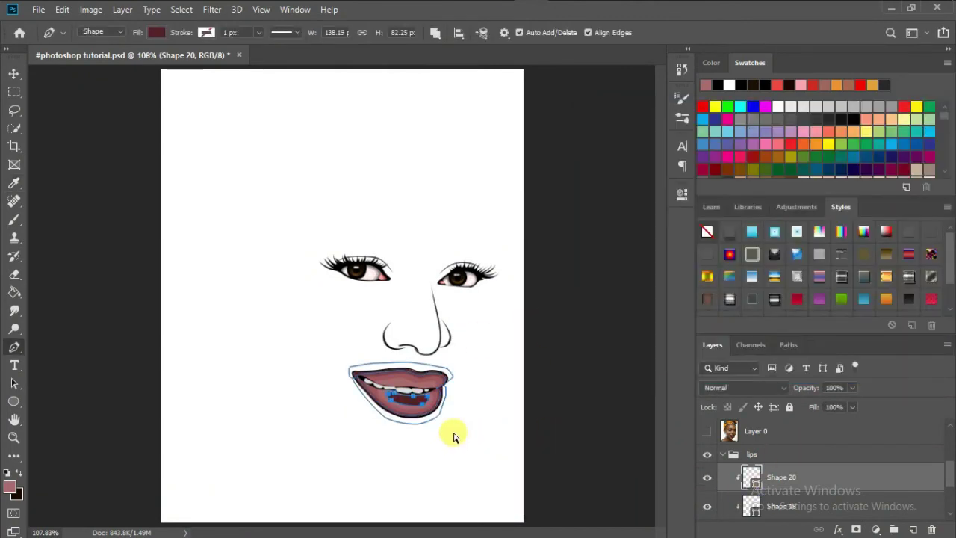
pyautogui.hotkey('ctrl', '+')
pyautogui.hotkey('ctrl', '+')
pyautogui.hotkey('ctrl', '+')
# Draw a light-pink highlight shape (Shape 21) on the lower lip
pyautogui.click(356, 251)
pyautogui.moveTo(378, 286); pyautogui.dragTo(409, 300)
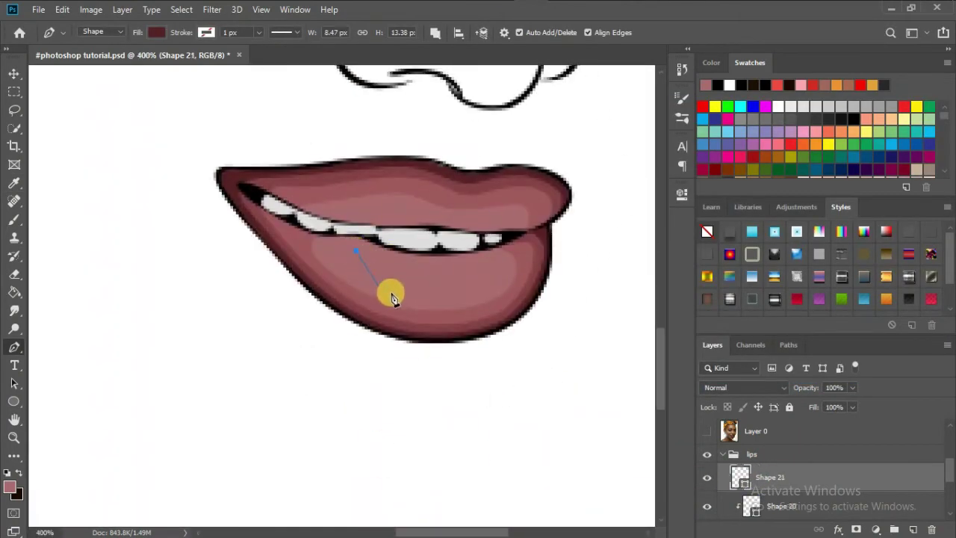
pyautogui.click(493, 285)
pyautogui.click(477, 259)
pyautogui.moveTo(421, 262); pyautogui.dragTo(395, 259)
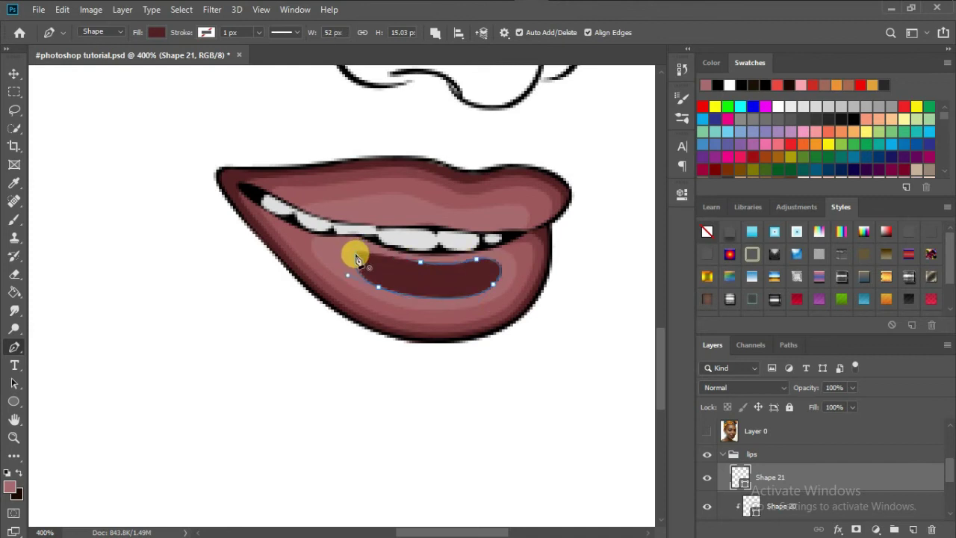
pyautogui.click(634, 182)
pyautogui.press('Return')
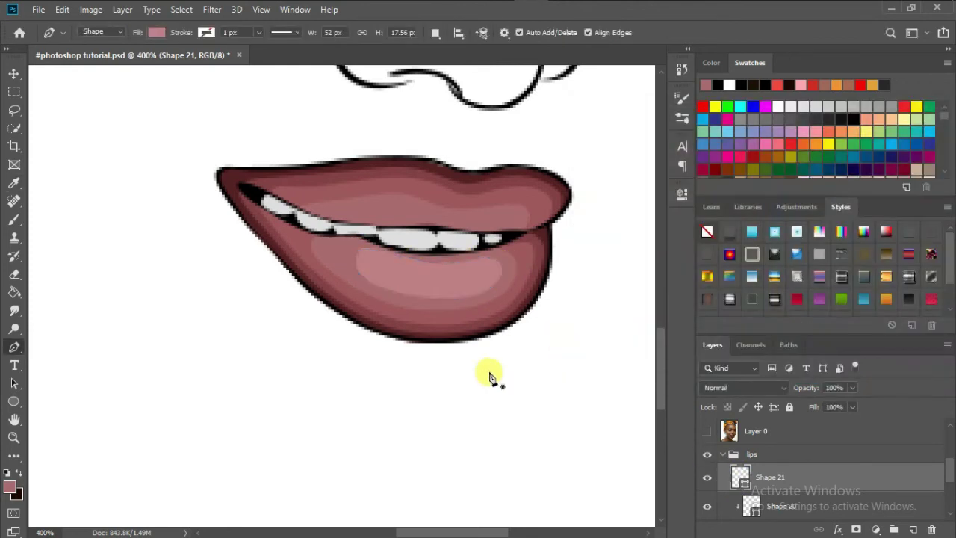
pyautogui.hotkey('ctrl', '0')
pyautogui.hotkey('ctrl', '+')
pyautogui.hotkey('ctrl', '+')
pyautogui.hotkey('ctrl', '+')
# Add a light-pink highlight shape across the upper lip
pyautogui.click(288, 341)
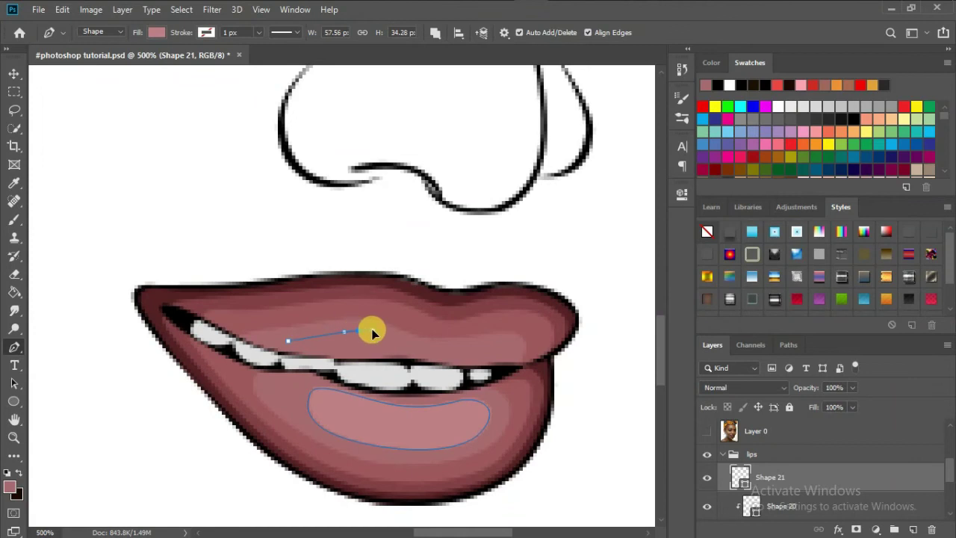
pyautogui.click(489, 347)
pyautogui.click(288, 340)
pyautogui.press('Return')
pyautogui.hotkey('ctrl', '-')
pyautogui.hotkey('ctrl', '-')
pyautogui.hotkey('ctrl', '0')
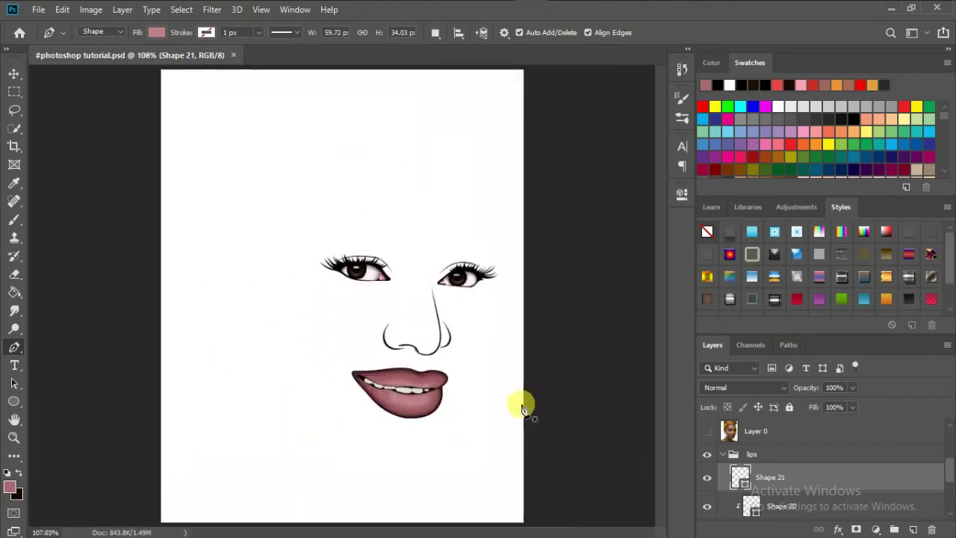
pyautogui.hotkey('ctrl', '+')
pyautogui.hotkey('ctrl', '+')
pyautogui.hotkey('ctrl', '+')
pyautogui.hotkey('ctrl', '+')
# Draw a crescent shape (Shape 22) across the lower lip and collapse the lips group
pyautogui.click(298, 273)
pyautogui.moveTo(469, 281); pyautogui.dragTo(522, 234)
pyautogui.click(297, 273)
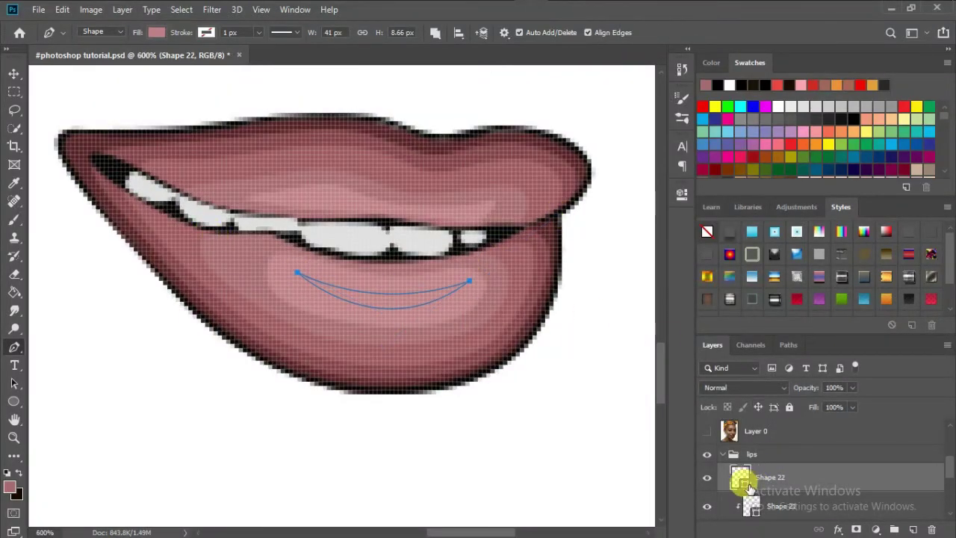
pyautogui.doubleClick(739, 477)
pyautogui.press('Return')
pyautogui.hotkey('ctrl', '0')
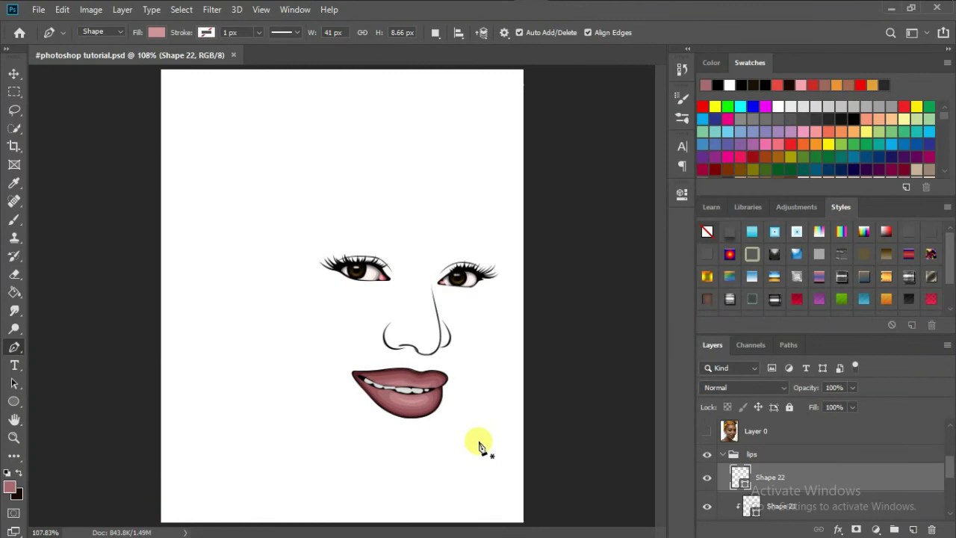
pyautogui.click(751, 453)
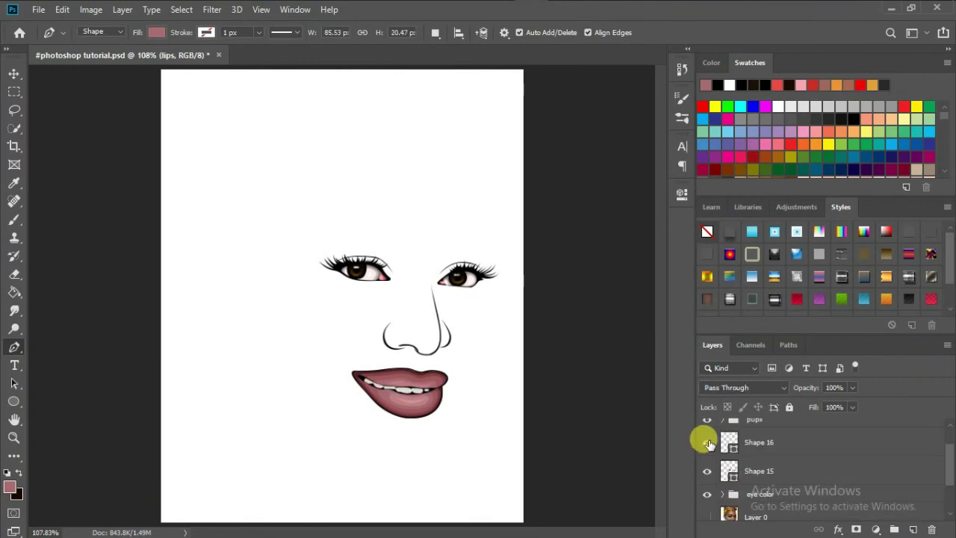
# Above the Shape 16 teeth, draw a highlight shape filled with white sampled from the teeth
pyautogui.click(750, 442)
pyautogui.scroll(2, 454, 390)
pyautogui.scroll(2, 550, 449)
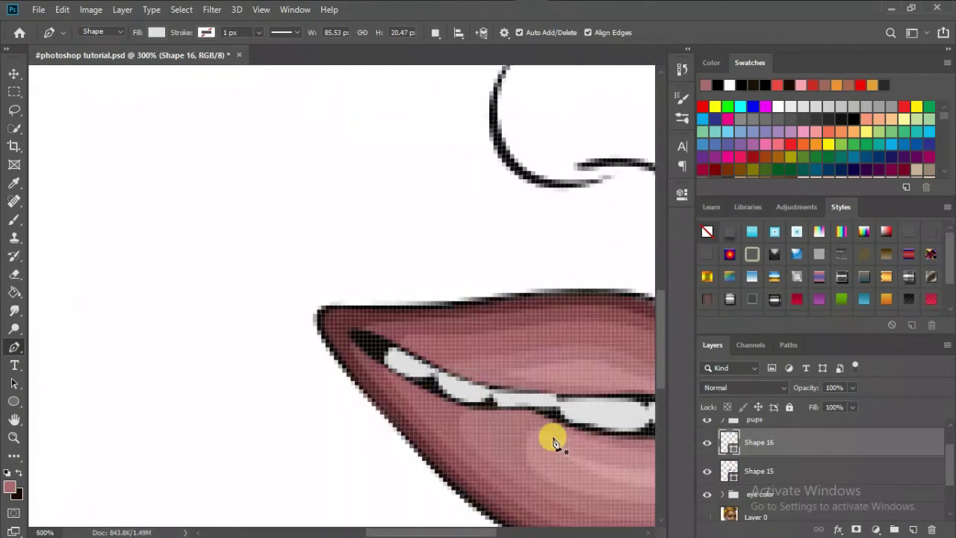
pyautogui.scroll(2, 552, 442)
pyautogui.scroll(1, 470, 345)
pyautogui.click(441, 334)
pyautogui.moveTo(469, 356); pyautogui.dragTo(496, 357)
pyautogui.doubleClick(729, 442)
pyautogui.click(419, 341)
pyautogui.press('Return')
pyautogui.click(322, 336)
# Add another curved highlight stroke across the teeth
pyautogui.scroll(-2, 388, 342)
pyautogui.moveTo(415, 257); pyautogui.dragTo(377, 263)
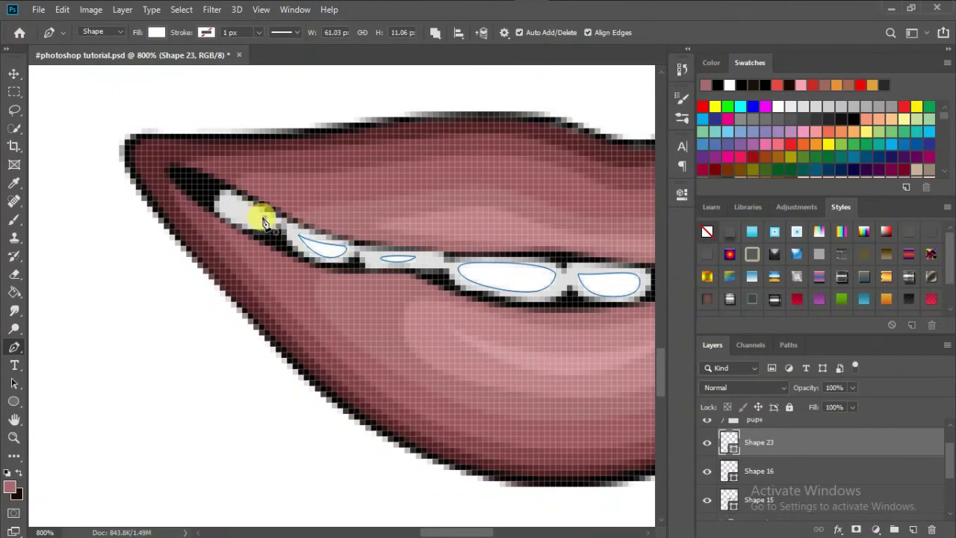
pyautogui.scroll(-2, 442, 303)
pyautogui.scroll(-2, 491, 96)
pyautogui.scroll(-2, 441, 359)
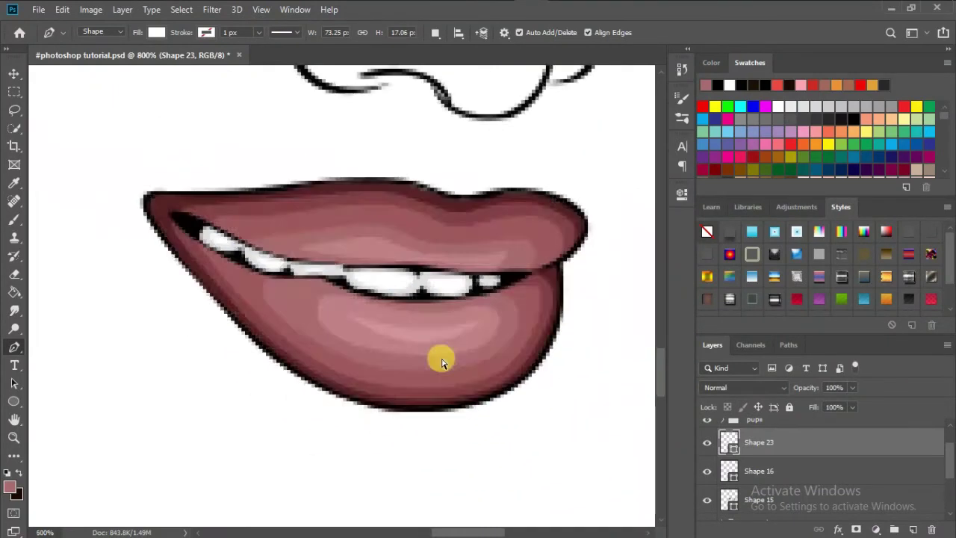
pyautogui.scroll(-2, 473, 403)
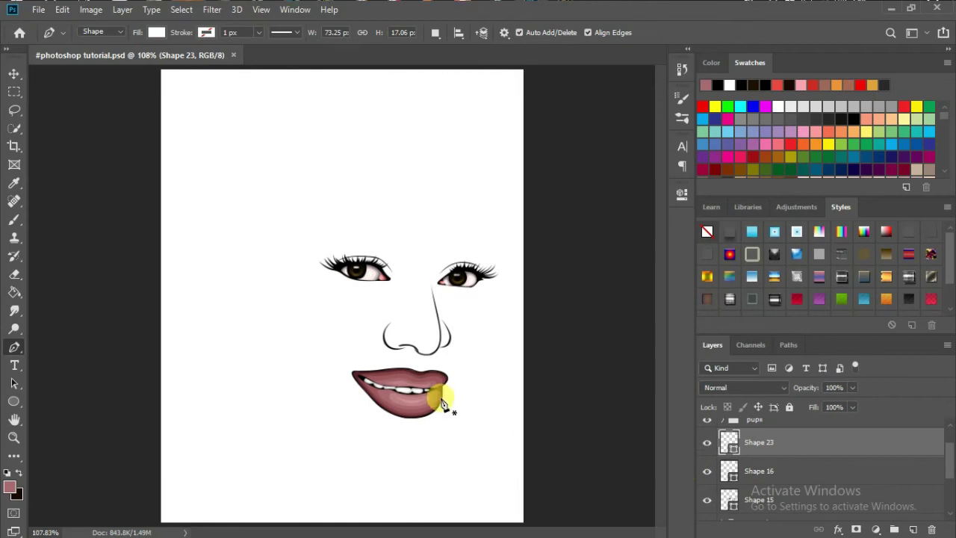
# Trace a new closed Shape 24 along the edge of a lower front tooth
pyautogui.click(731, 443)
pyautogui.scroll(2, 522, 438)
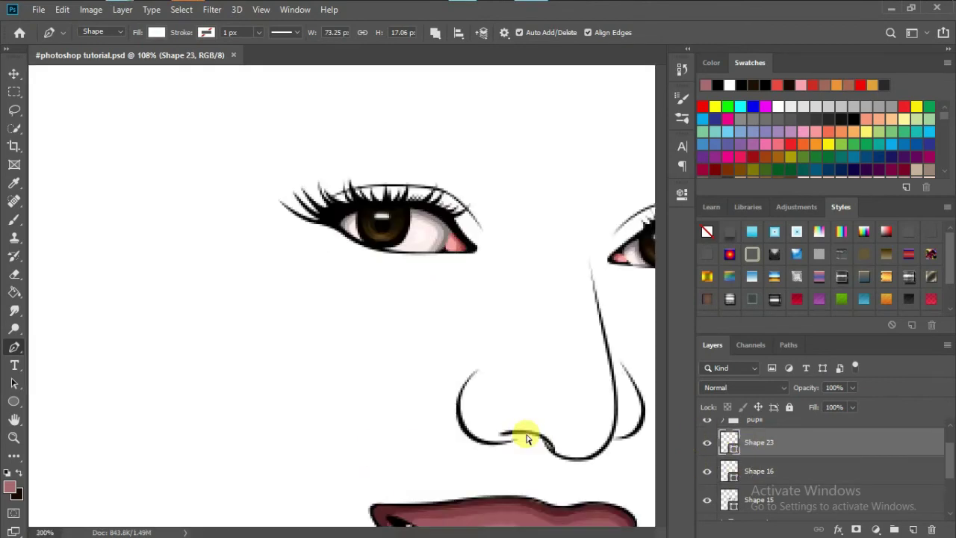
pyautogui.scroll(1, 335, 306)
pyautogui.scroll(1, 314, 311)
pyautogui.click(297, 315)
pyautogui.click(376, 315)
pyautogui.click(420, 286)
pyautogui.click(426, 320)
pyautogui.click(297, 315)
# Clip the Shape 24 tooth shadow to the teeth layer beneath it
pyautogui.rightClick(743, 463)
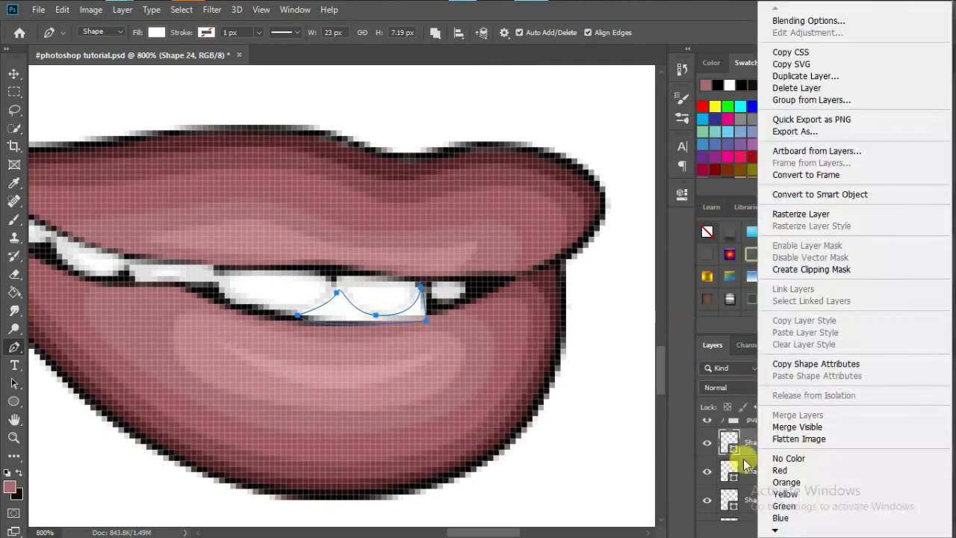
pyautogui.click(741, 478)
pyautogui.rightClick(747, 493)
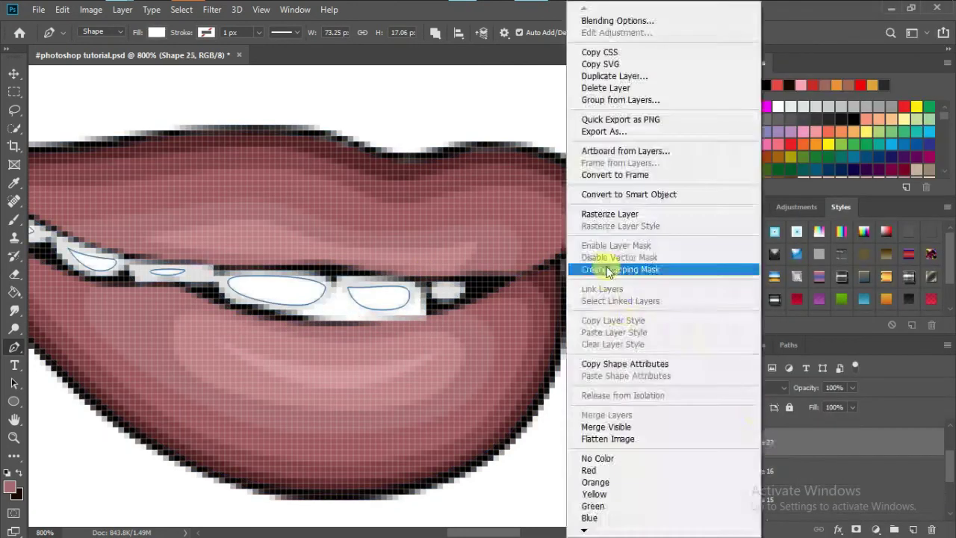
pyautogui.click(615, 270)
# Fill the tooth shadow grey #bbbbbb and fit the whole face on screen
pyautogui.doubleClick(740, 478)
pyautogui.moveTo(277, 292); pyautogui.dragTo(578, 192)
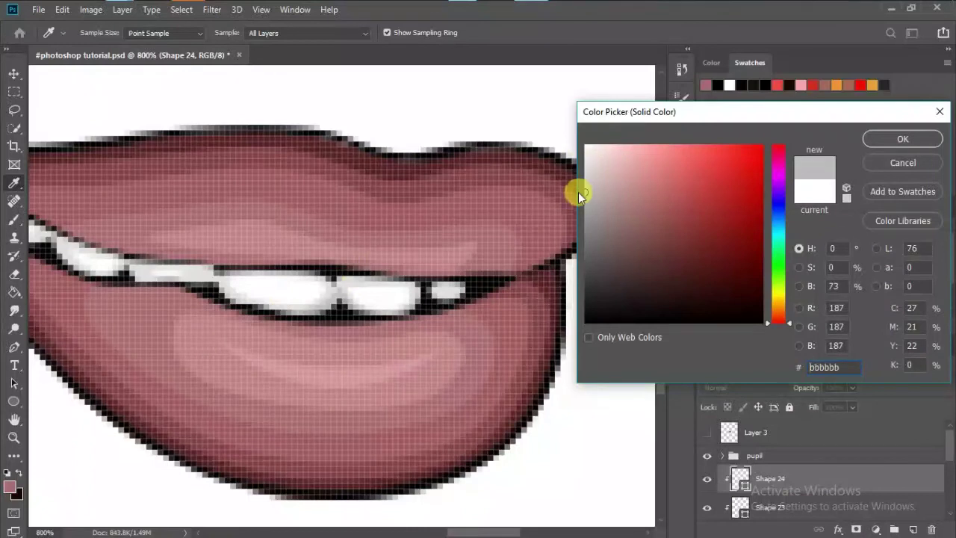
pyautogui.press('Return')
pyautogui.hscroll(-3, 221, 236)
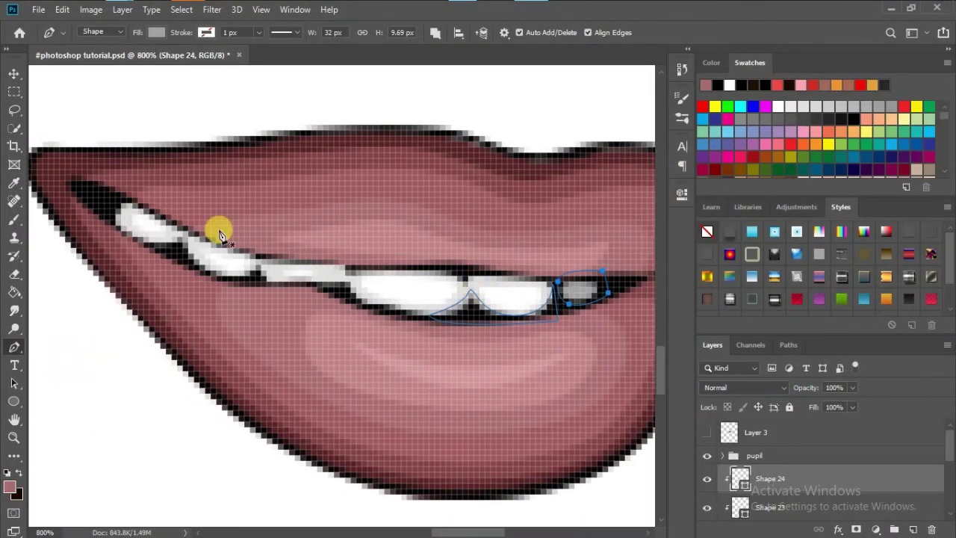
pyautogui.hotkey('ctrl', '0')
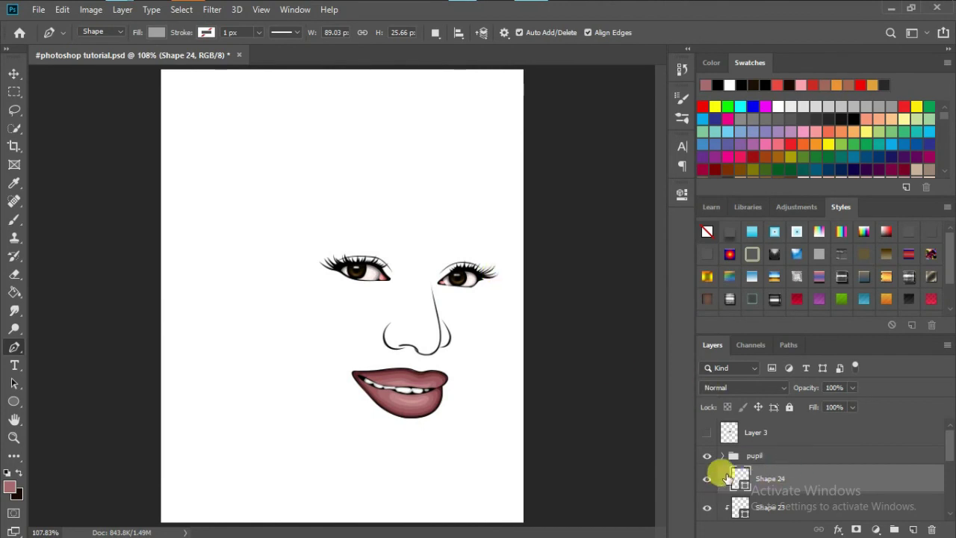
# Refine Shape 16 with new anchors at its right end, lower edge and between teeth
pyautogui.scroll(-1, 773, 512)
pyautogui.click(773, 512)
pyautogui.scroll(3, 499, 418)
pyautogui.scroll(2, 499, 379)
pyautogui.scroll(2, 456, 359)
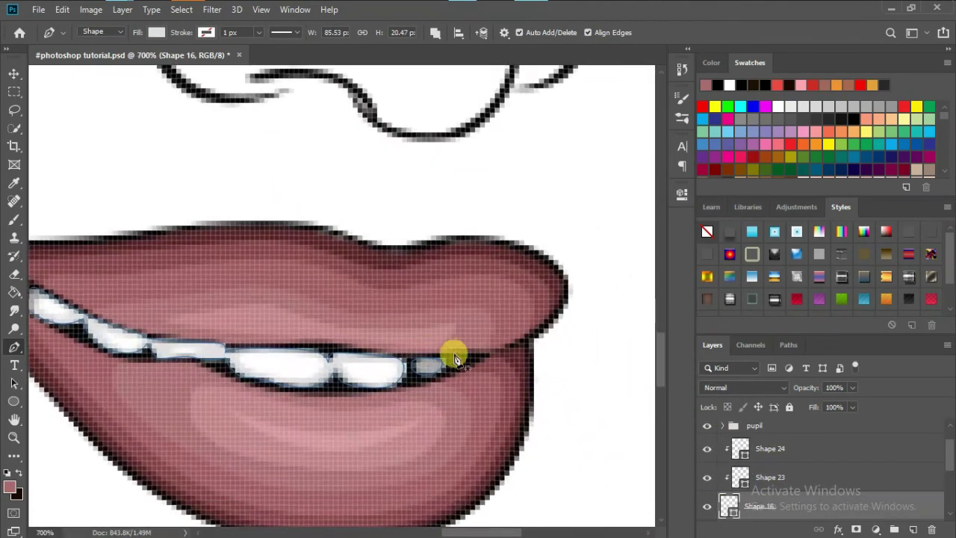
pyautogui.scroll(1, 442, 365)
pyautogui.scroll(1, 455, 367)
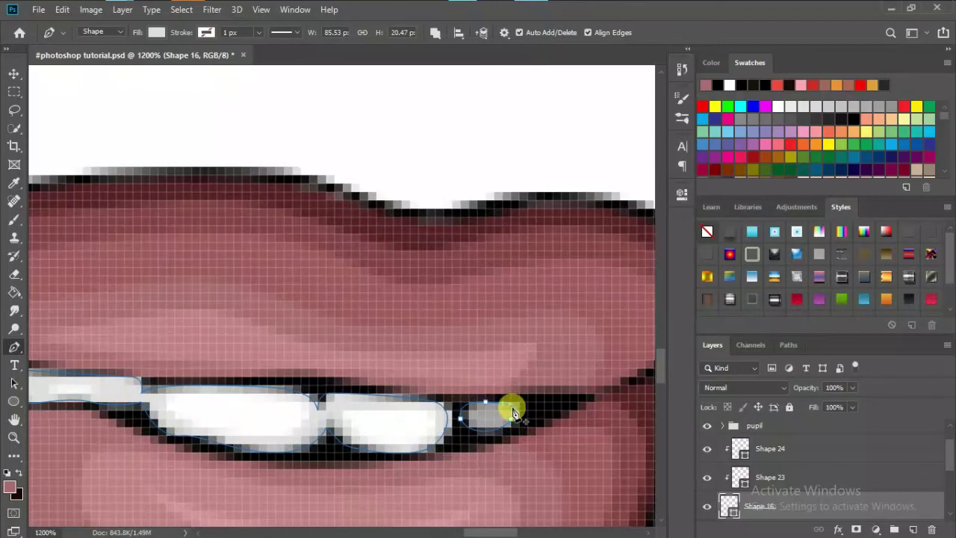
pyautogui.moveTo(533, 409)
pyautogui.mouseDown()
pyautogui.moveTo(514, 420)
pyautogui.moveTo(523, 423)
pyautogui.mouseUp()
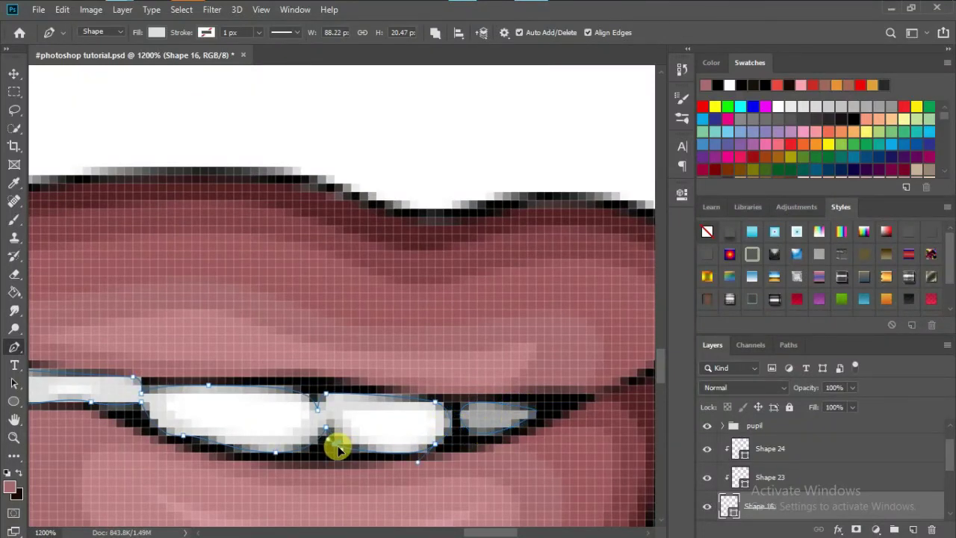
pyautogui.moveTo(276, 457); pyautogui.dragTo(291, 458)
pyautogui.hscroll(-2, 267, 410)
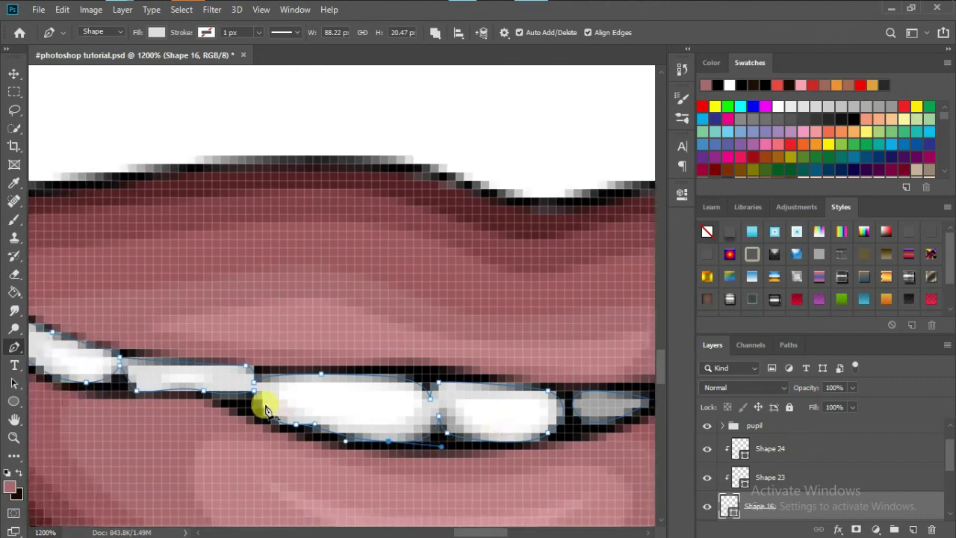
pyautogui.moveTo(427, 401); pyautogui.dragTo(448, 413)
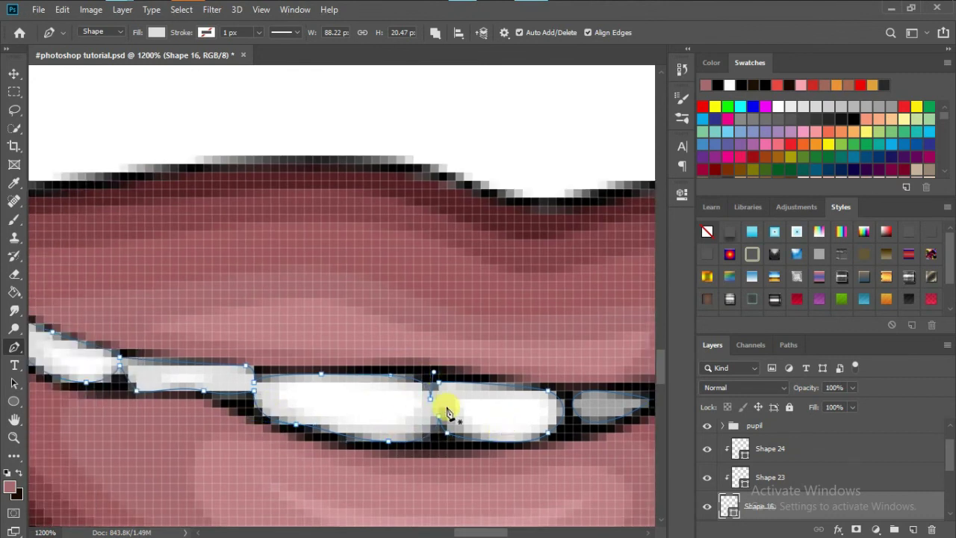
pyautogui.hotkey('ctrl', '0')
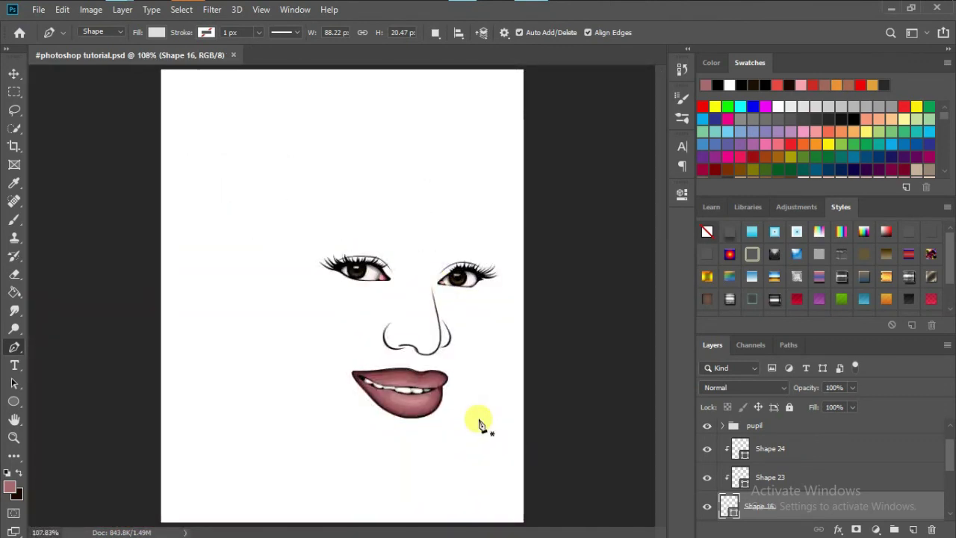